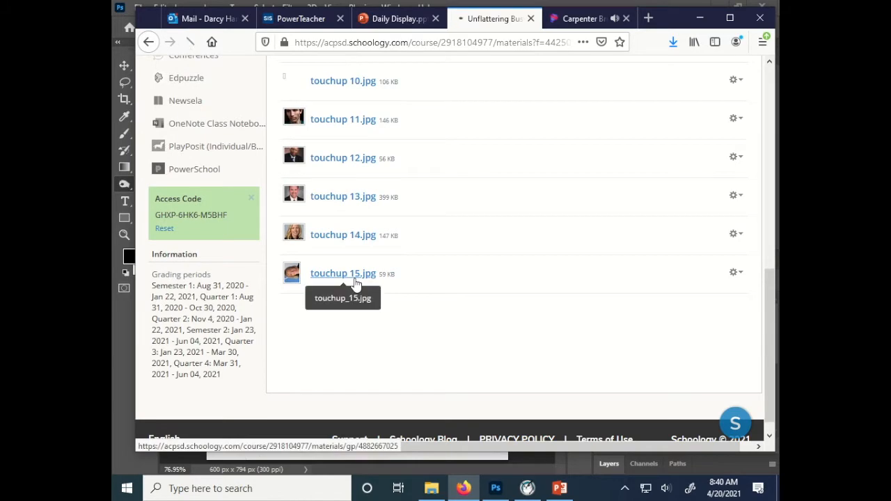
Step: Save the touchup 15 headshot to the Downloads folder as the JPEG file touchup_15
{"action": "right_click", "coordinate": [473, 282]}
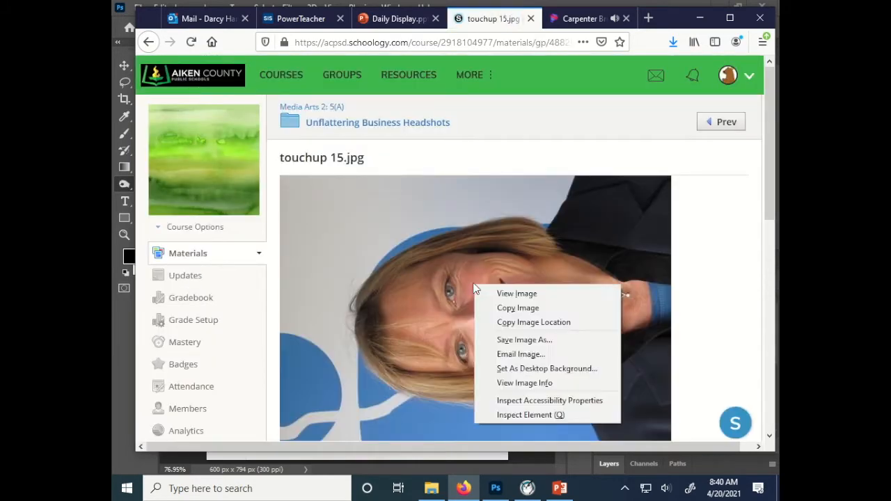
{"action": "left_click", "coordinate": [531, 341]}
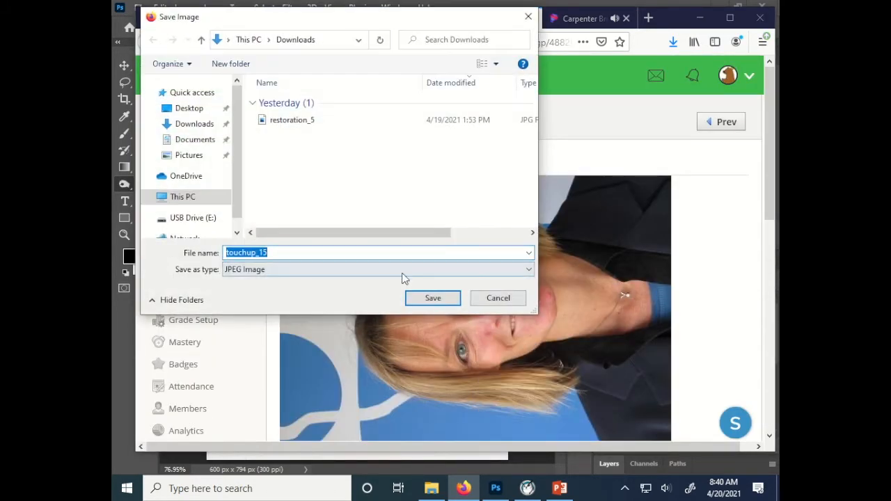
{"action": "left_click", "coordinate": [431, 295]}
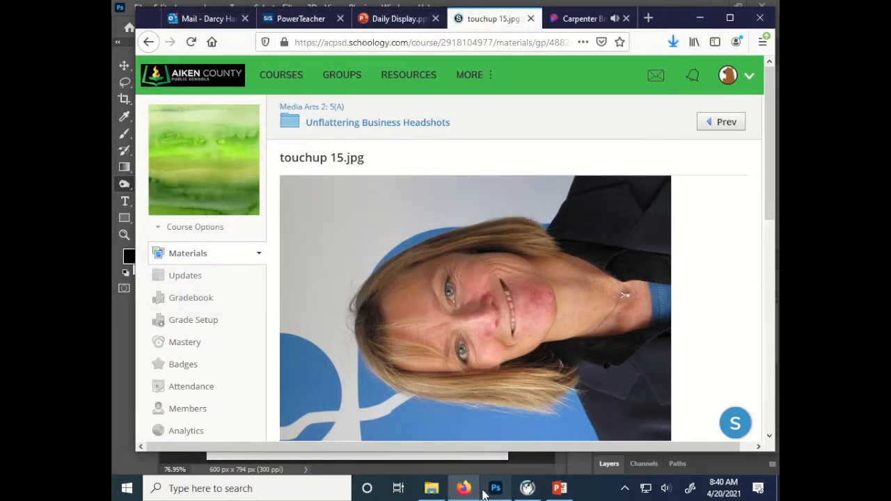
Step: Switch to Photoshop and open touchup_15 from the Downloads folder
{"action": "left_click", "coordinate": [496, 488]}
{"action": "left_click", "coordinate": [140, 8]}
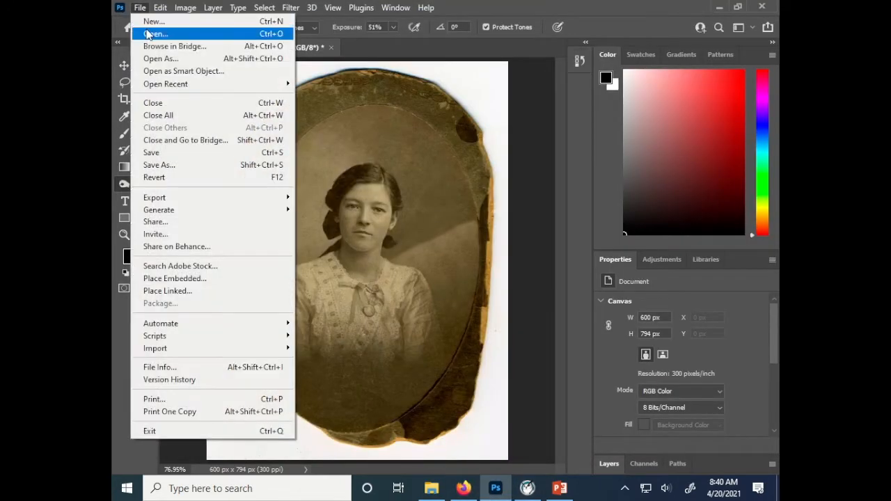
{"action": "left_click", "coordinate": [149, 35]}
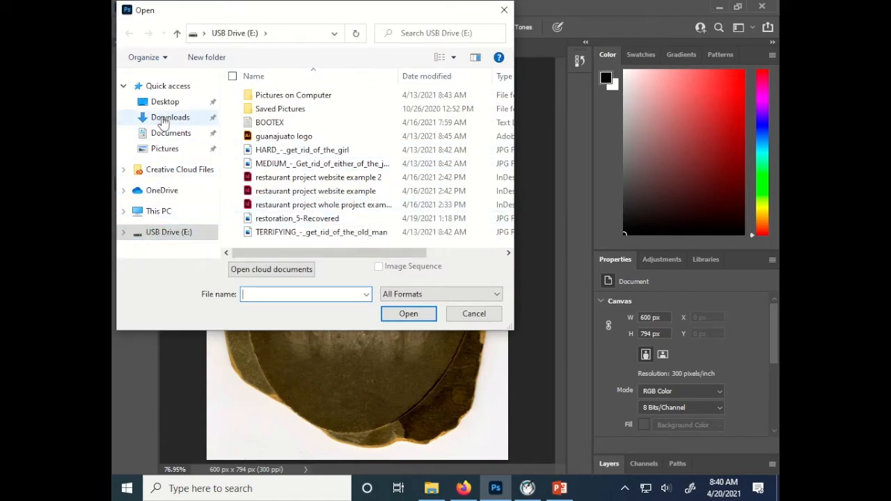
{"action": "left_click", "coordinate": [156, 117]}
{"action": "double_click", "coordinate": [278, 115]}
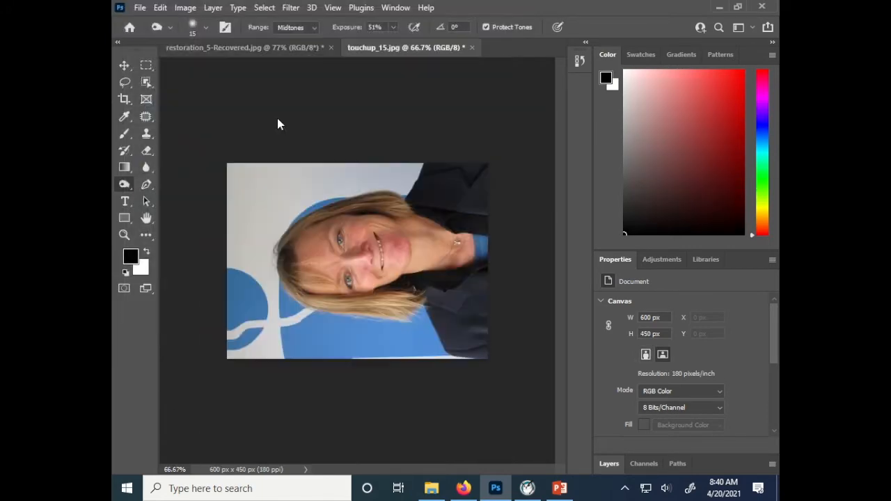
Step: Rotate the image 90° clockwise so the portrait stands upright
{"action": "left_click", "coordinate": [185, 9]}
{"action": "mouse_move", "coordinate": [223, 131]}
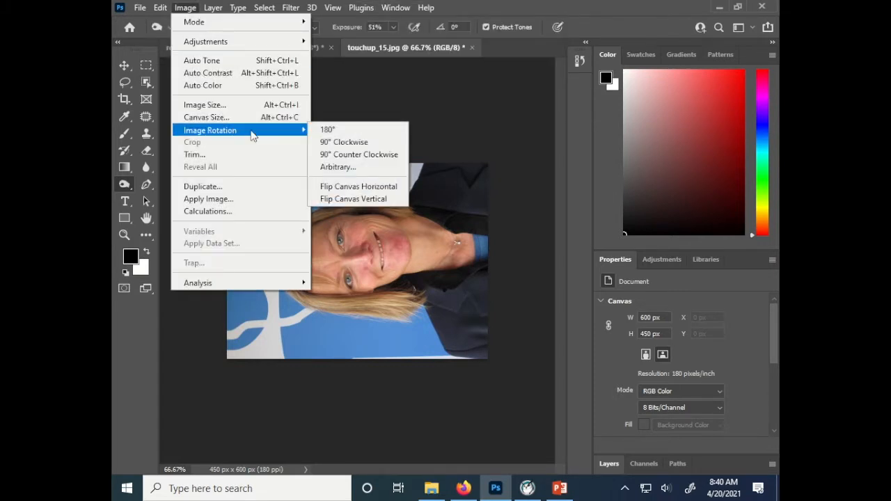
{"action": "left_click", "coordinate": [342, 144]}
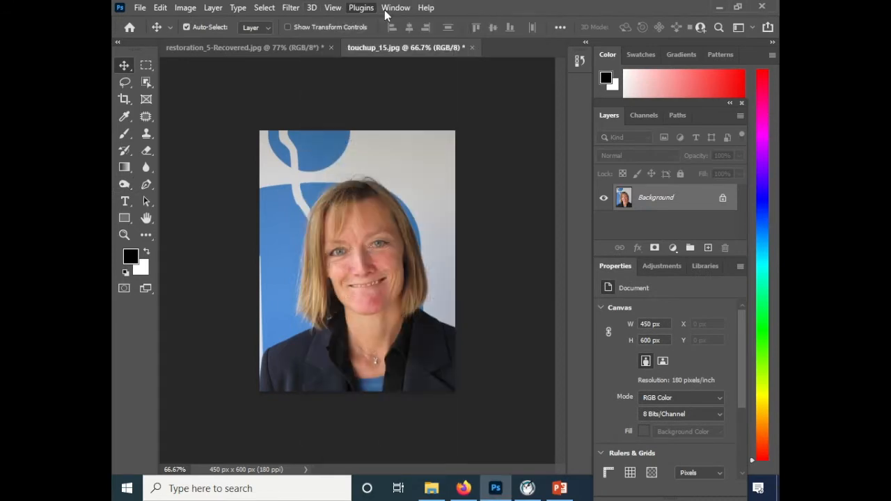
Step: Reset the Essentials workspace to its default arrangement
{"action": "left_click", "coordinate": [396, 8]}
{"action": "mouse_move", "coordinate": [438, 33]}
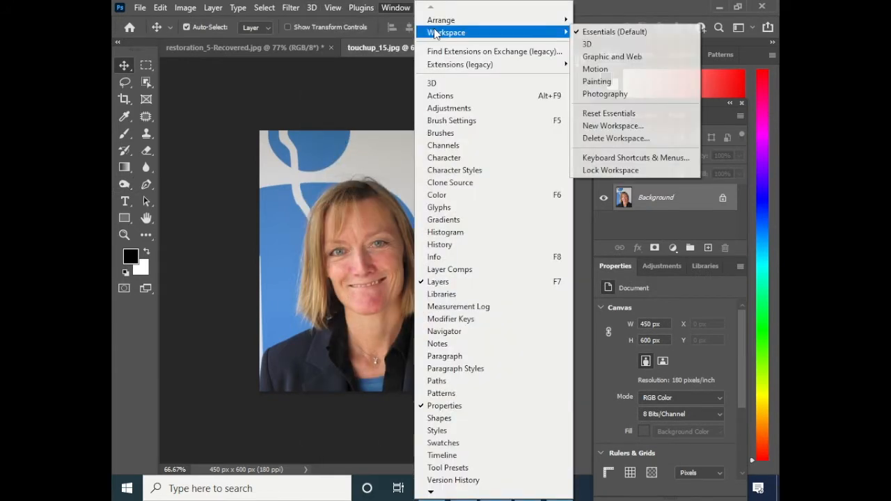
{"action": "left_click", "coordinate": [645, 114]}
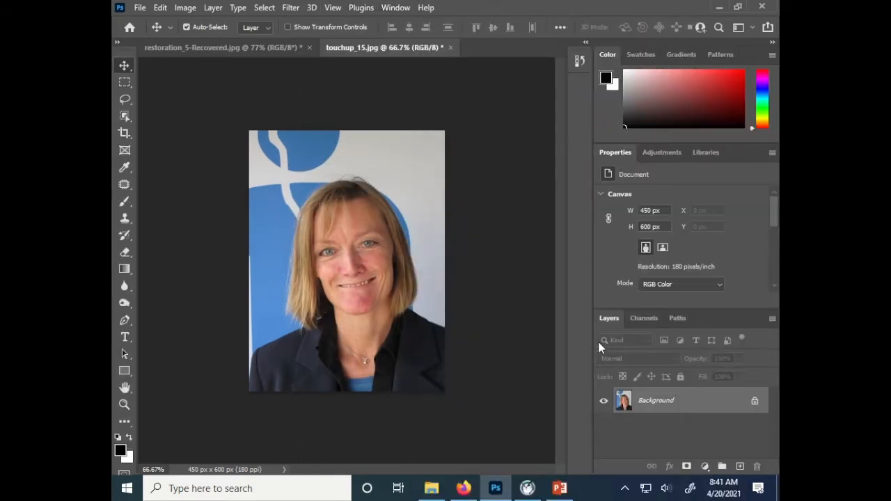
Step: Duplicate the Background layer, keeping the suggested layer name
{"action": "key", "text": "ctrl+plus"}
{"action": "key", "text": "ctrl+plus"}
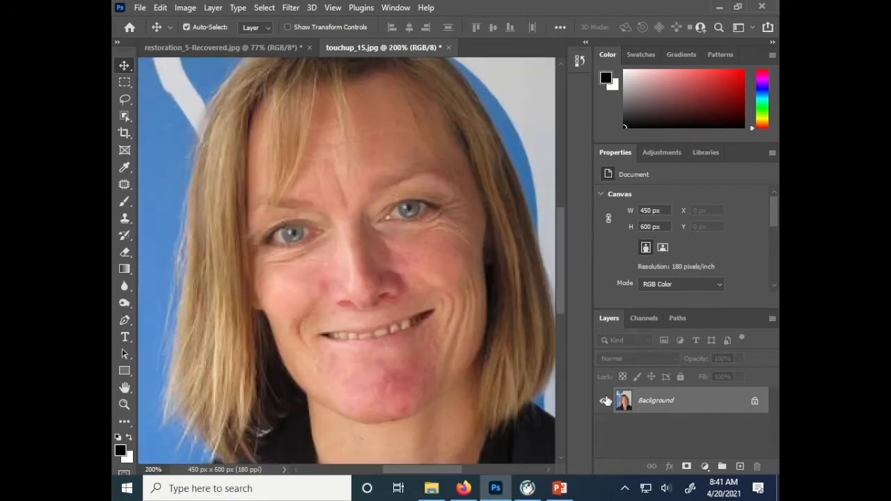
{"action": "key", "text": "ctrl+minus"}
{"action": "right_click", "coordinate": [658, 418]}
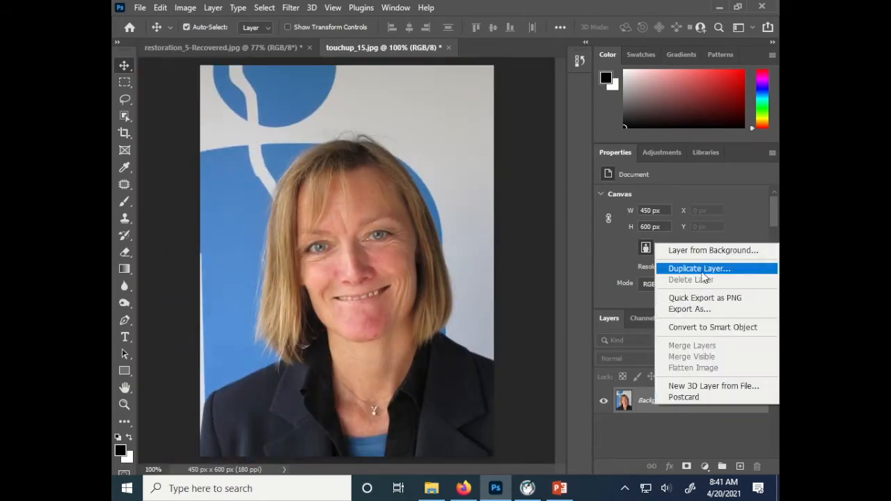
{"action": "left_click", "coordinate": [700, 271]}
{"action": "left_click", "coordinate": [552, 127]}
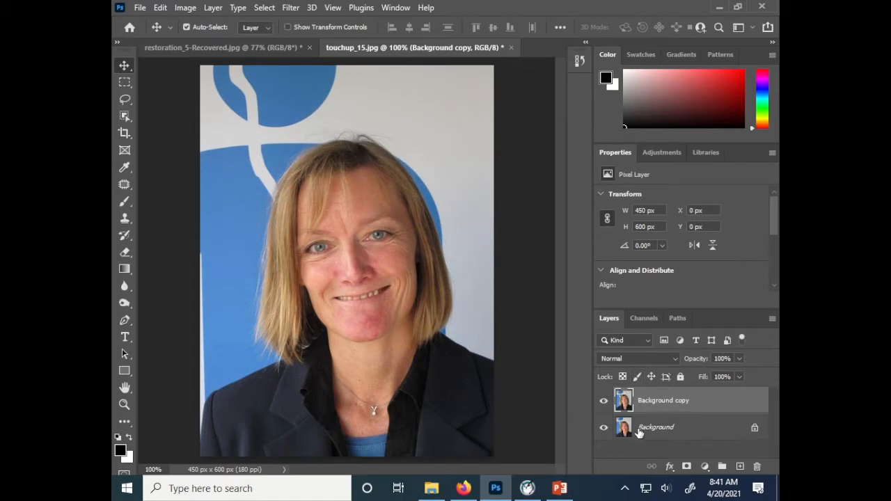
Step: Expand the toolbox to two columns and activate the Spot Healing Brush for close work on the face
{"action": "key", "text": "ctrl+plus"}
{"action": "key", "text": "ctrl+plus"}
{"action": "left_click_drag", "start_coordinate": [319, 311], "coordinate": [315, 254]}
{"action": "left_click", "coordinate": [117, 42]}
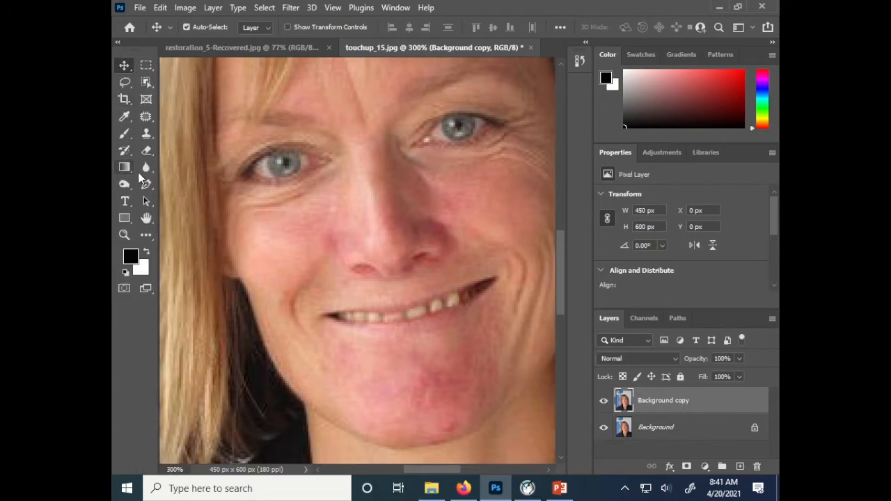
{"action": "right_click", "coordinate": [146, 117]}
{"action": "left_click", "coordinate": [186, 115]}
Step: Remove the blemishes on the chin and beside the nose with small Spot Healing Brush strokes on the duplicated layer
{"action": "key", "text": "bracketleft"}
{"action": "key", "text": "bracketleft"}
{"action": "key", "text": "bracketleft"}
{"action": "left_click", "coordinate": [450, 428]}
{"action": "left_click_drag", "start_coordinate": [329, 236], "coordinate": [312, 254]}
{"action": "key", "text": "bracketright"}
{"action": "mouse_move", "coordinate": [449, 378]}
{"action": "left_mouse_down"}
{"action": "mouse_move", "coordinate": [419, 396]}
{"action": "mouse_move", "coordinate": [451, 416]}
{"action": "left_mouse_up"}
Step: Heal the remaining small spots and marks on both cheeks with the Spot Healing Brush
{"action": "left_click", "coordinate": [435, 200]}
{"action": "left_click_drag", "start_coordinate": [449, 196], "coordinate": [431, 187]}
{"action": "scroll", "coordinate": [441, 402], "scroll_direction": "down", "scroll_amount": 2}
{"action": "scroll", "coordinate": [417, 387], "scroll_direction": "down", "scroll_amount": 1}
{"action": "scroll", "coordinate": [362, 328], "scroll_direction": "up", "scroll_amount": 4}
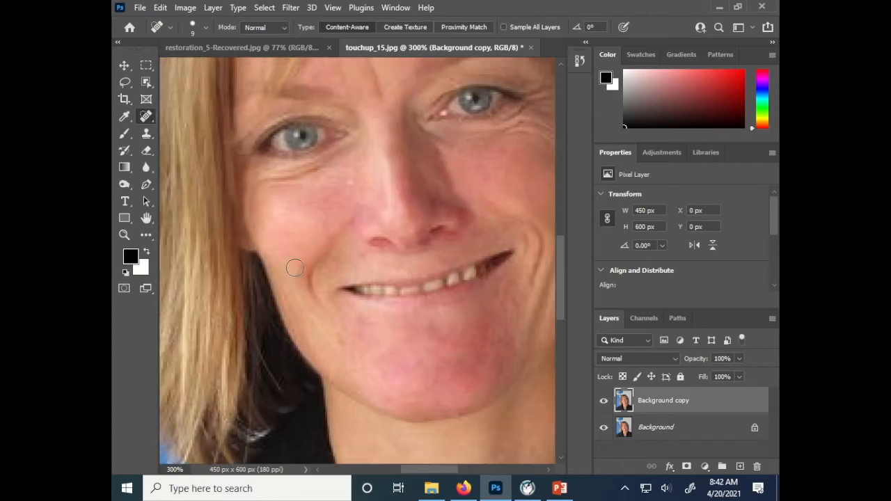
{"action": "scroll", "coordinate": [327, 282], "scroll_direction": "right", "scroll_amount": 2}
{"action": "left_click_drag", "start_coordinate": [293, 270], "coordinate": [299, 255]}
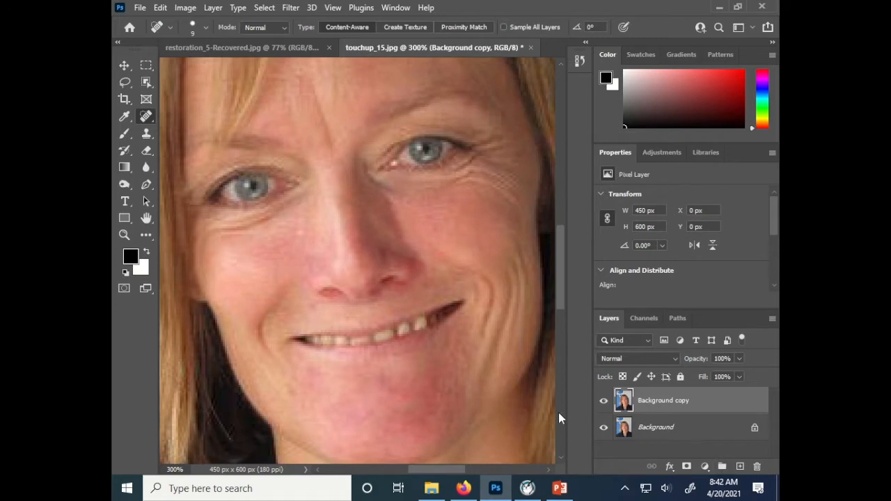
Step: Add a new empty layer and sample a light skin tone from the cheek as the foreground colour
{"action": "left_click", "coordinate": [740, 467]}
{"action": "key", "text": "i"}
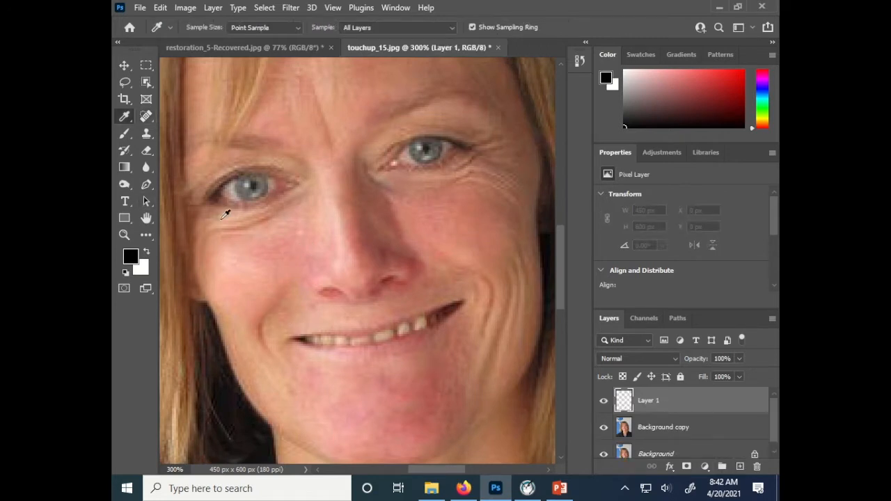
{"action": "left_click_drag", "start_coordinate": [242, 266], "coordinate": [237, 260]}
Step: Set up the Brush tool with a soft tip at 30 px and 0% hardness
{"action": "key", "text": "b"}
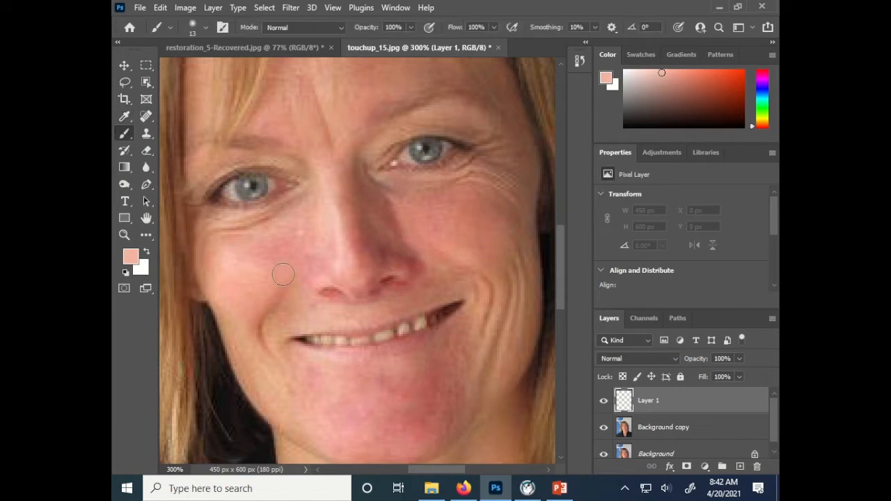
{"action": "key", "text": "bracketright"}
{"action": "left_click", "coordinate": [206, 27]}
{"action": "left_click", "coordinate": [138, 177]}
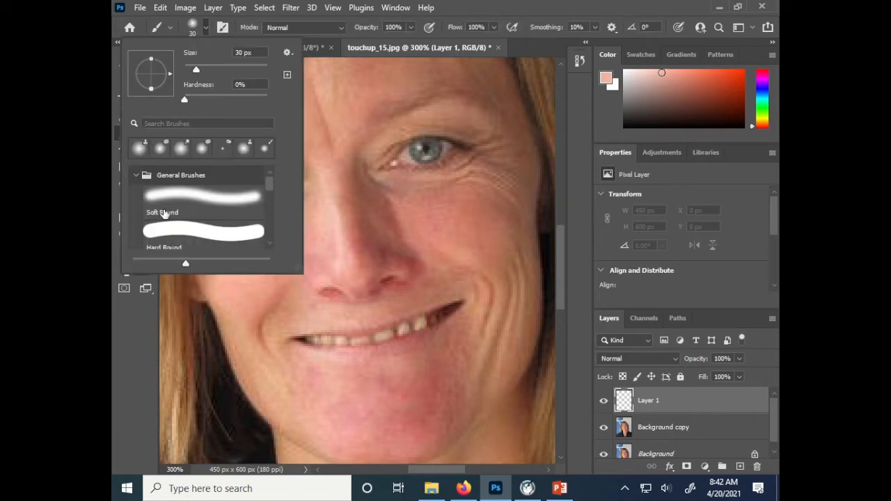
Step: Try painting the sampled skin tone over the red chin at 100% opacity, and undo the stroke
{"action": "left_click", "coordinate": [411, 27]}
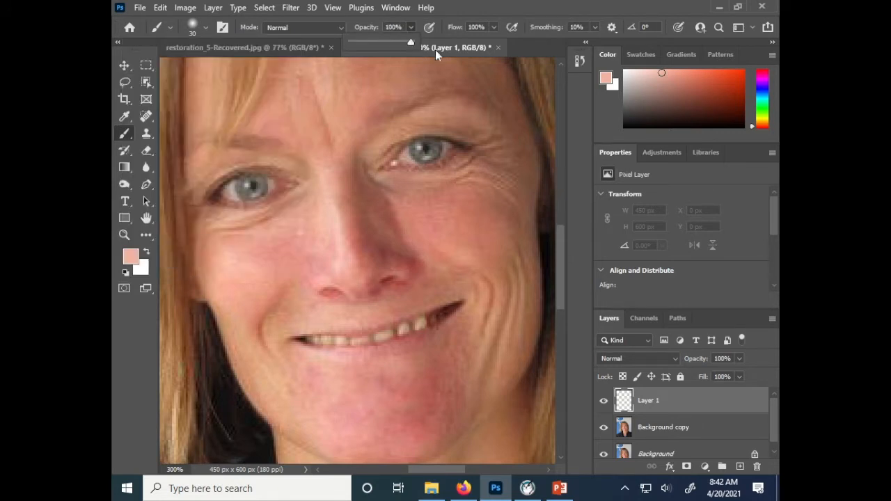
{"action": "scroll", "coordinate": [441, 364], "scroll_direction": "down", "scroll_amount": 1}
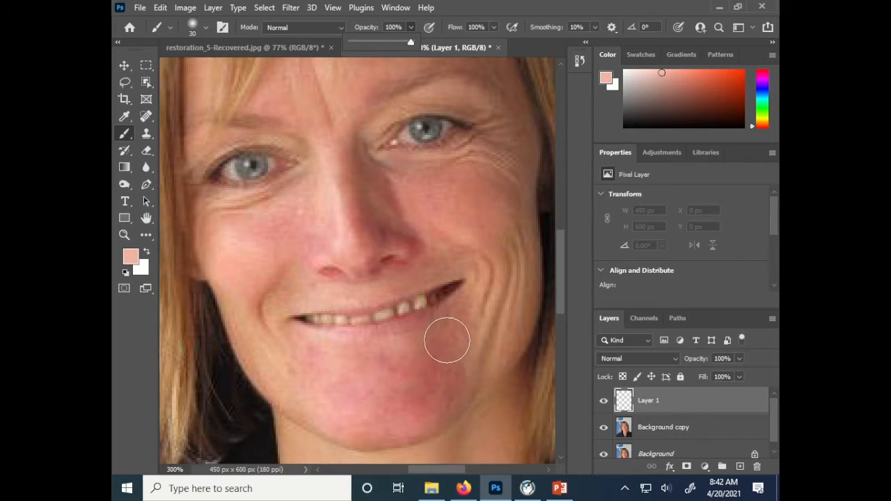
{"action": "left_click_drag", "start_coordinate": [446, 338], "coordinate": [429, 394]}
{"action": "key", "text": "ctrl+z"}
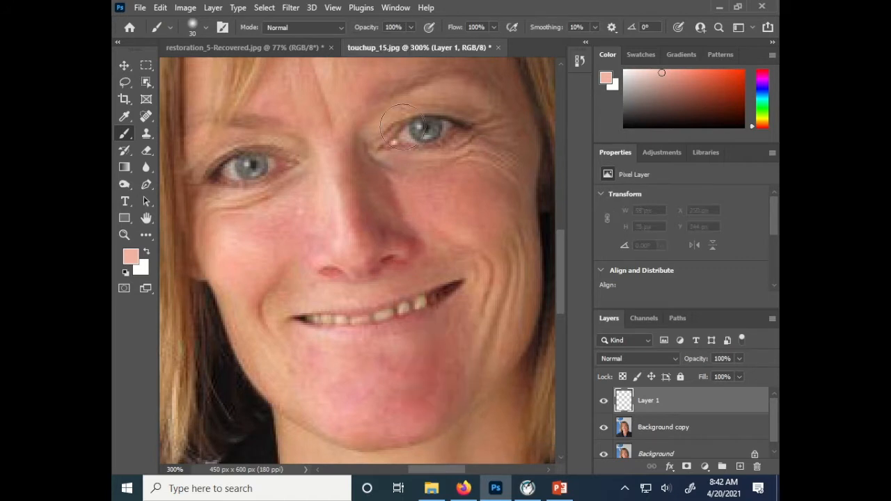
Step: Set the brush opacity to 33% and paint the sampled skin tone over the red areas of the chin and cheek
{"action": "left_click", "coordinate": [412, 28]}
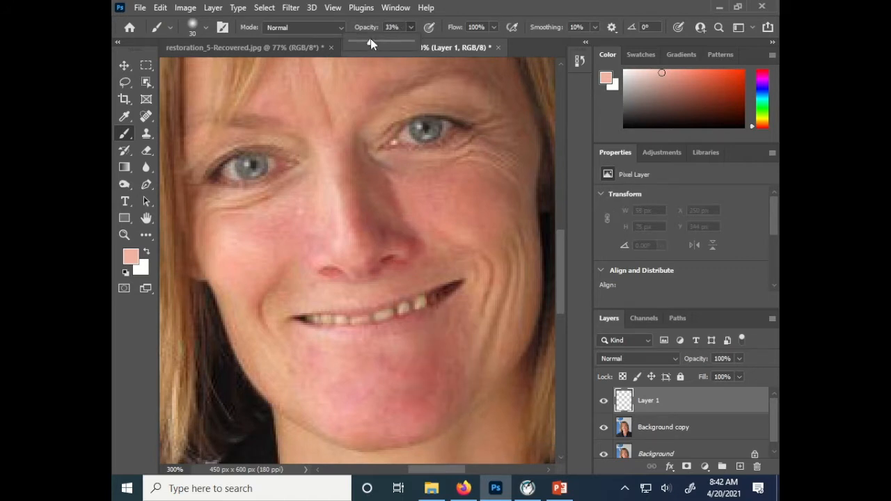
{"action": "left_click_drag", "start_coordinate": [296, 238], "coordinate": [257, 232]}
{"action": "mouse_move", "coordinate": [408, 436]}
{"action": "left_mouse_down"}
{"action": "mouse_move", "coordinate": [431, 420]}
{"action": "mouse_move", "coordinate": [450, 379]}
{"action": "mouse_move", "coordinate": [387, 388]}
{"action": "mouse_move", "coordinate": [434, 352]}
{"action": "mouse_move", "coordinate": [420, 369]}
{"action": "mouse_move", "coordinate": [292, 386]}
{"action": "mouse_move", "coordinate": [428, 233]}
{"action": "mouse_move", "coordinate": [362, 224]}
{"action": "mouse_move", "coordinate": [359, 202]}
{"action": "mouse_move", "coordinate": [402, 228]}
{"action": "mouse_move", "coordinate": [421, 218]}
{"action": "left_mouse_up"}
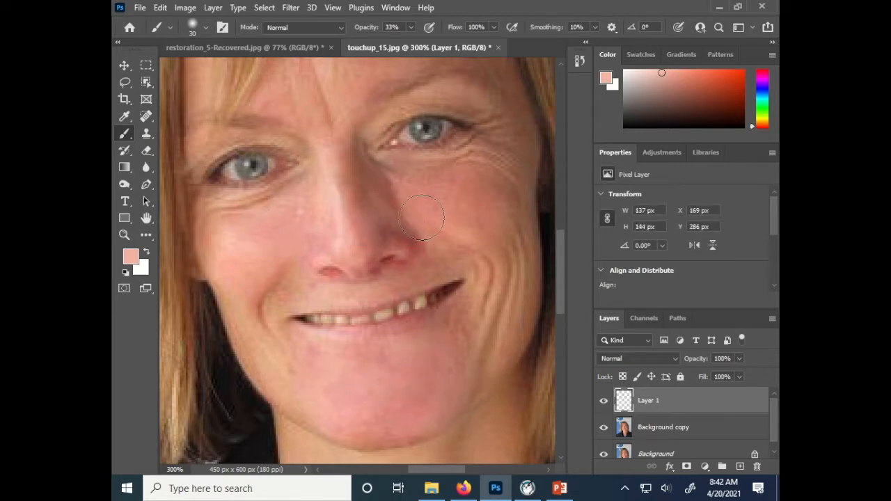
Step: Try a smaller brush on the redness beside the nostril, and undo the stroke
{"action": "key", "text": "bracketleft"}
{"action": "key", "text": "bracketleft"}
{"action": "left_click_drag", "start_coordinate": [421, 248], "coordinate": [396, 232]}
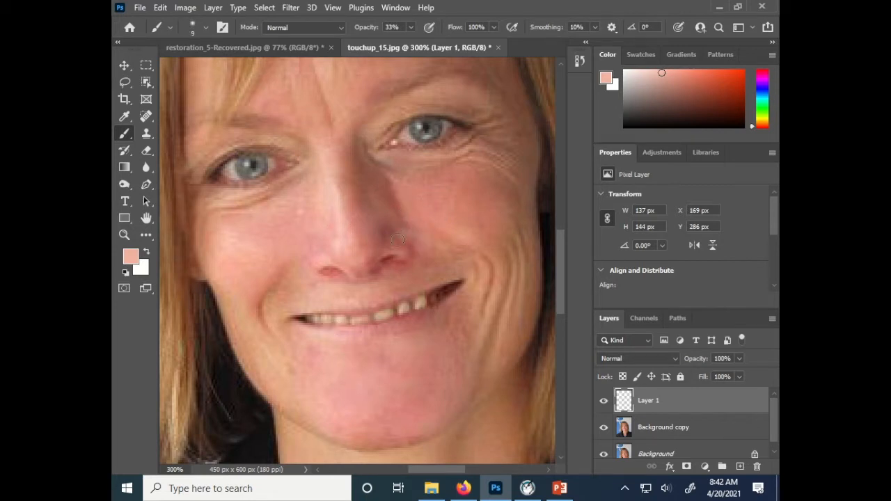
{"action": "key", "text": "ctrl+z"}
Step: Enlarge the brush to 15 px and paint the skin tone along the shaded side of the nose
{"action": "key", "text": "bracketright"}
{"action": "key", "text": "bracketright"}
{"action": "key", "text": "bracketright"}
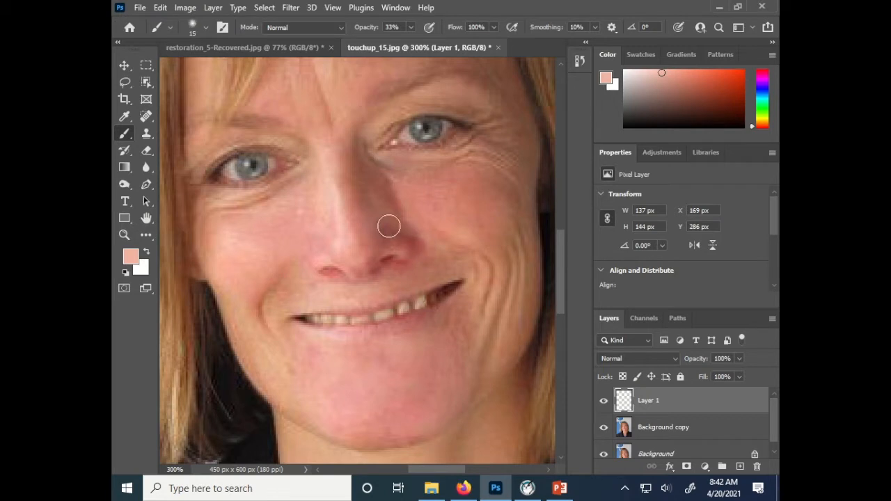
{"action": "left_click_drag", "start_coordinate": [391, 208], "coordinate": [389, 197]}
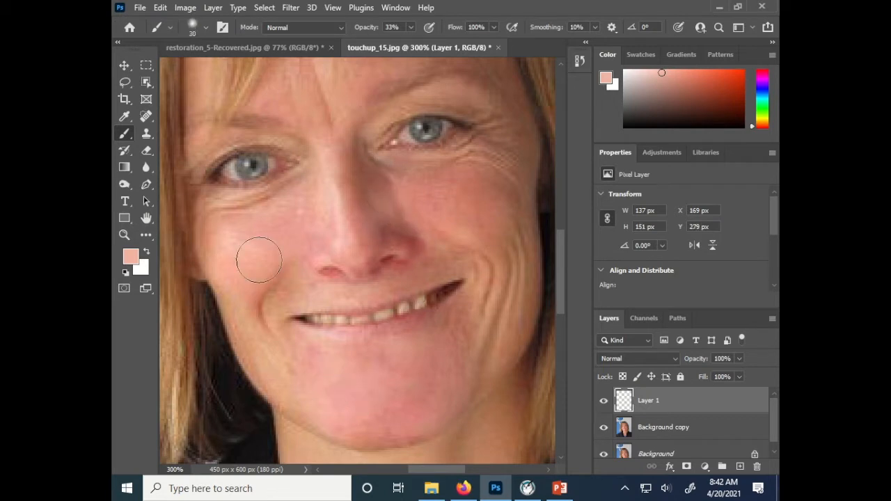
Step: Soften the cheek with a 40 px brush at 11% opacity, and compare the face with Layer 1 hidden and shown
{"action": "key", "text": "bracketright"}
{"action": "left_click", "coordinate": [409, 27]}
{"action": "left_click_drag", "start_coordinate": [401, 44], "coordinate": [398, 44]}
{"action": "mouse_move", "coordinate": [226, 251]}
{"action": "left_mouse_down"}
{"action": "mouse_move", "coordinate": [232, 294]}
{"action": "mouse_move", "coordinate": [242, 273]}
{"action": "left_mouse_up"}
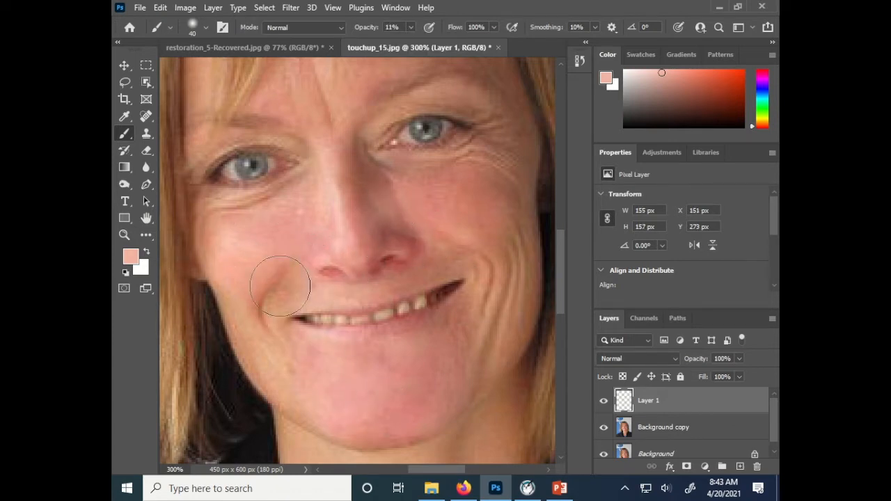
{"action": "left_click", "coordinate": [603, 400]}
{"action": "left_click", "coordinate": [604, 400]}
{"action": "left_click", "coordinate": [604, 400]}
{"action": "left_click", "coordinate": [603, 399]}
Step: Erase part of the paint along the nose with a 13 px soft round Eraser at 46% opacity
{"action": "key", "text": "e"}
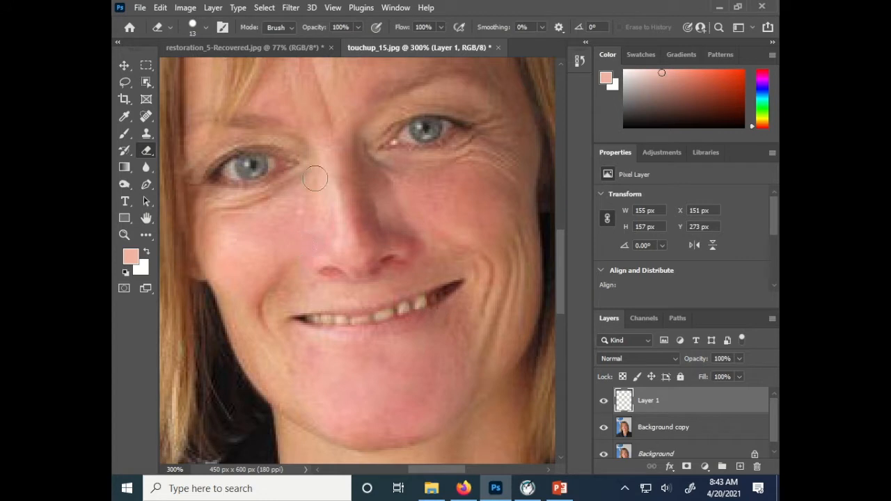
{"action": "left_click", "coordinate": [206, 27]}
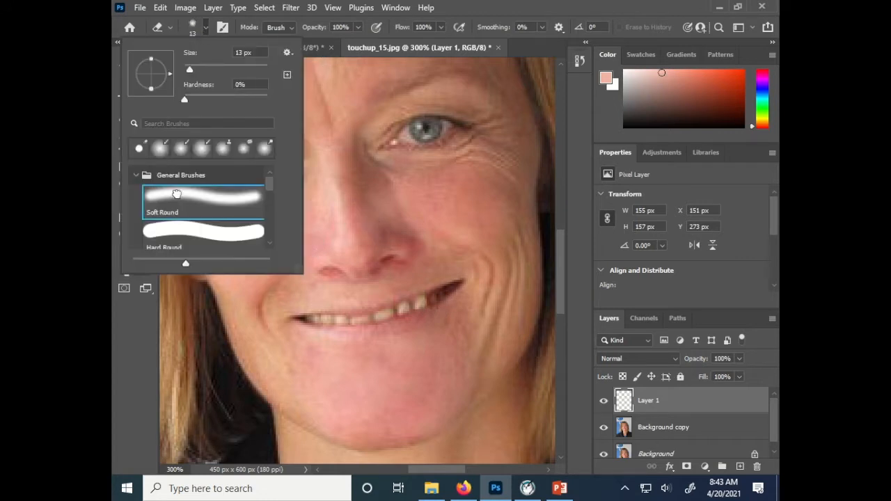
{"action": "left_click", "coordinate": [358, 28]}
{"action": "left_click_drag", "start_coordinate": [360, 43], "coordinate": [335, 44]}
{"action": "left_click_drag", "start_coordinate": [367, 237], "coordinate": [356, 166]}
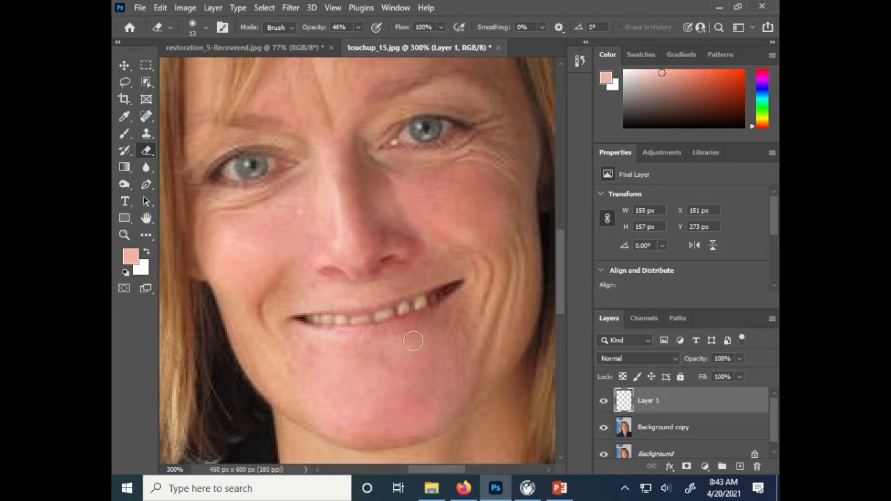
Step: Compare the face with and without the painted skin tone by hiding and showing Layer 1 repeatedly
{"action": "left_click", "coordinate": [605, 401]}
{"action": "left_click", "coordinate": [605, 401]}
{"action": "left_click", "coordinate": [604, 402]}
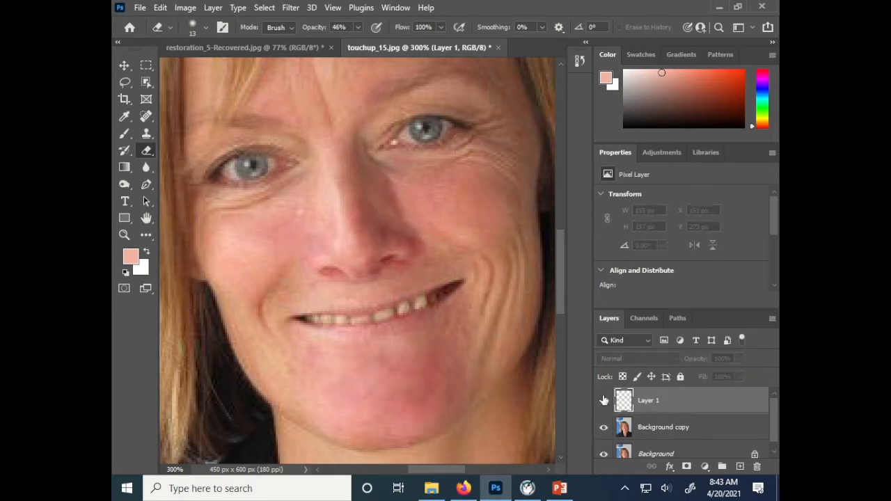
{"action": "left_click", "coordinate": [604, 401]}
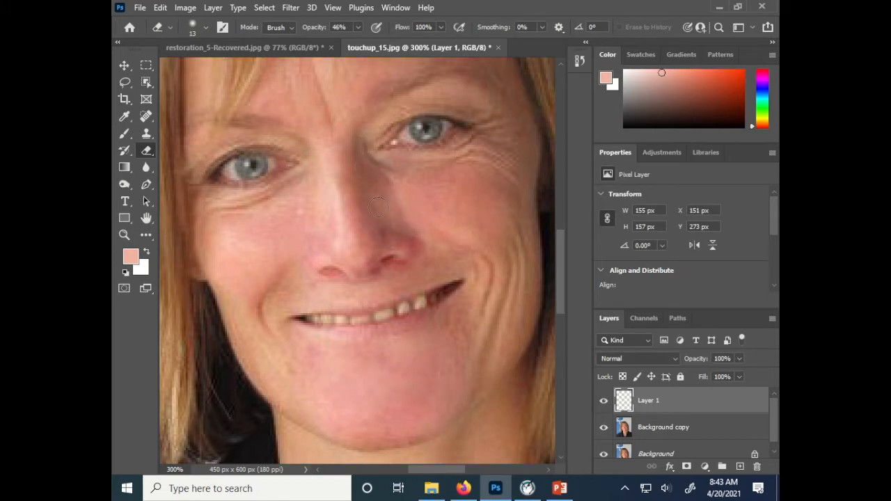
{"action": "left_click", "coordinate": [605, 401]}
{"action": "left_click", "coordinate": [604, 401]}
{"action": "left_click", "coordinate": [604, 401]}
{"action": "left_click", "coordinate": [604, 401]}
Step: Set the Eraser to 30 px and 24% opacity
{"action": "key", "text": "bracketright"}
{"action": "key", "text": "bracketright"}
{"action": "left_click", "coordinate": [357, 27]}
{"action": "left_click_drag", "start_coordinate": [357, 42], "coordinate": [346, 44]}
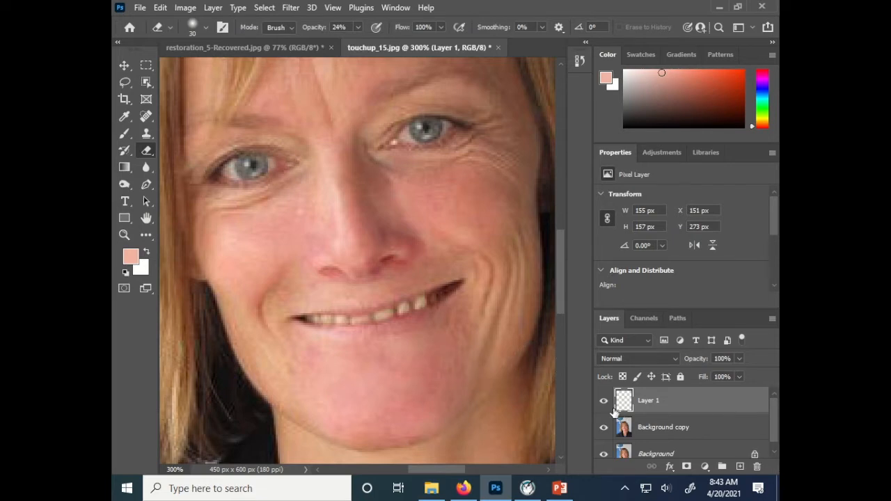
Step: Merge Layer 1 down into the Background copy layer
{"action": "right_click", "coordinate": [648, 401]}
{"action": "left_click", "coordinate": [559, 381]}
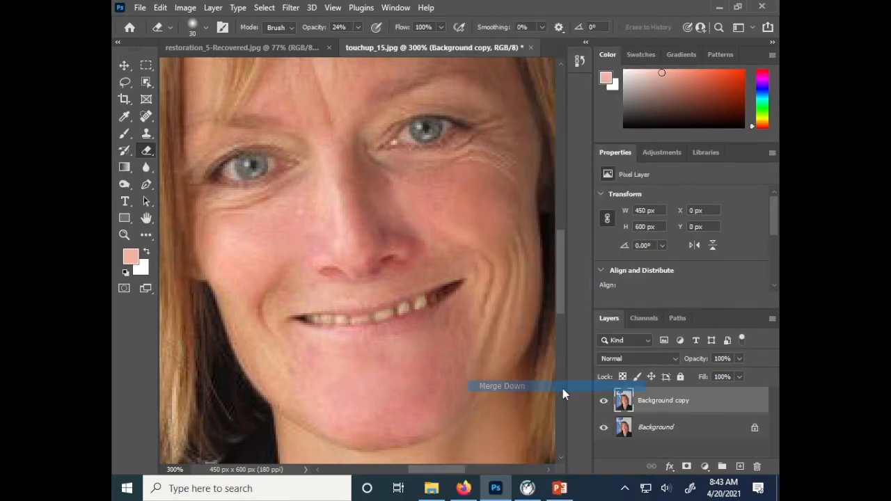
Step: Compare the retouched face with the original by repeatedly hiding and showing the Background copy layer
{"action": "left_click", "coordinate": [605, 401]}
{"action": "left_click", "coordinate": [604, 401]}
{"action": "left_click", "coordinate": [604, 401]}
{"action": "left_click", "coordinate": [604, 402]}
{"action": "key", "text": "ctrl+minus"}
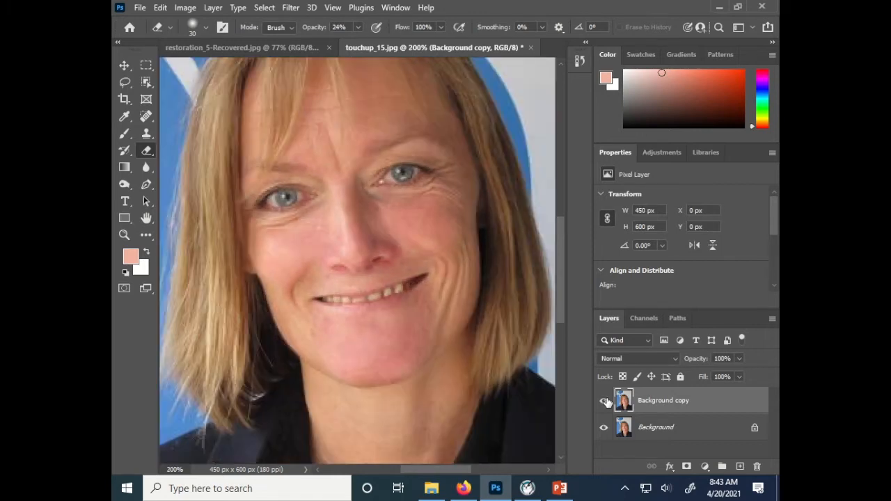
Step: Duplicate the Background copy layer within touchup_15.jpg
{"action": "right_click", "coordinate": [649, 402]}
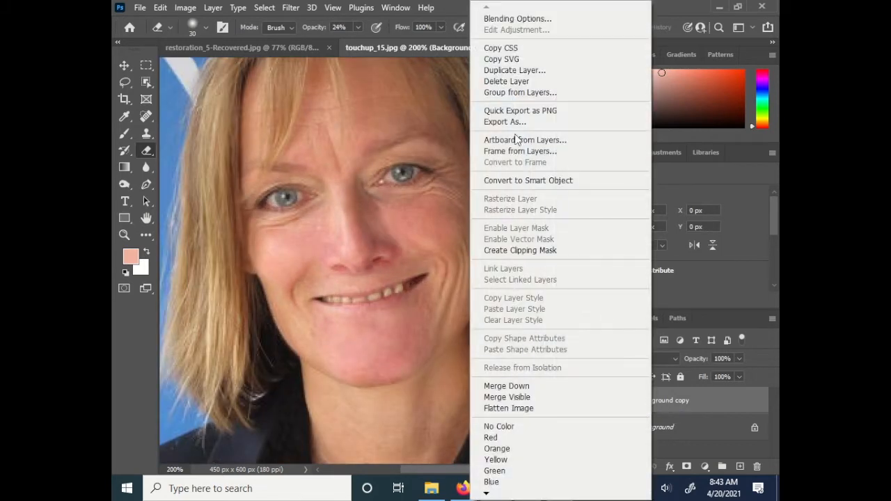
{"action": "left_click", "coordinate": [515, 70]}
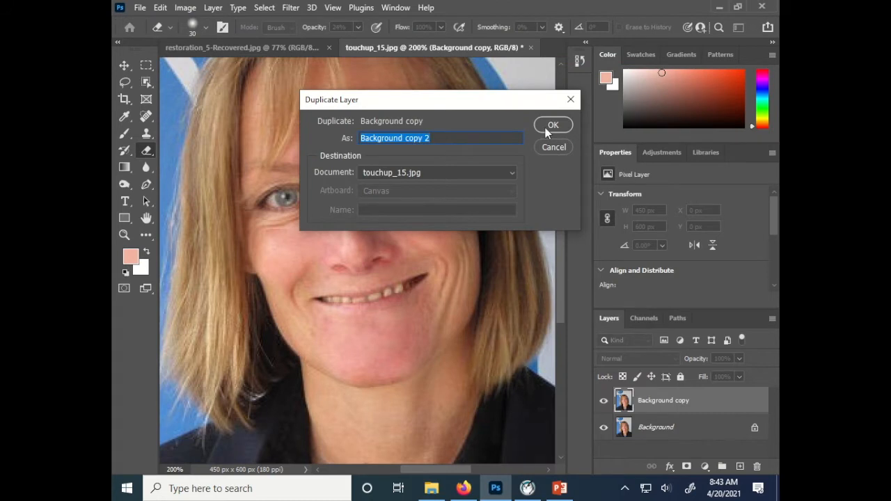
{"action": "left_click", "coordinate": [547, 129]}
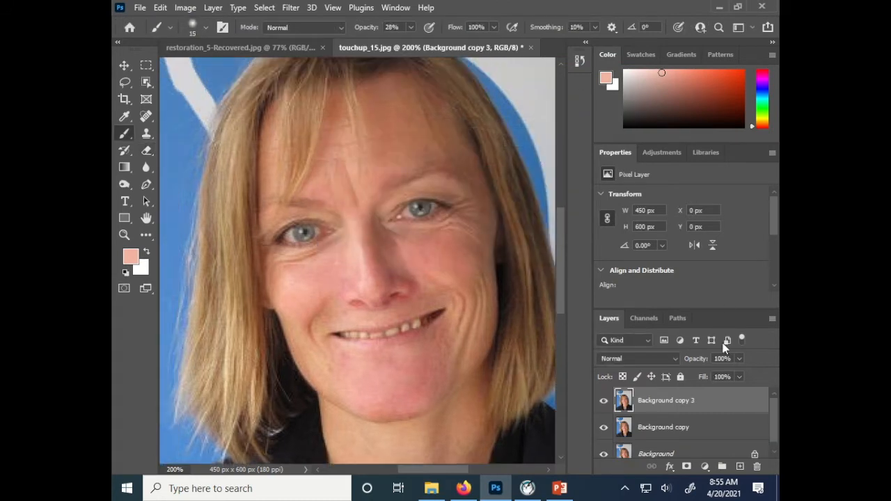
Step: Open the Dust & Scratches filter for Background copy 3 and try radii of 4 and 61 pixels with different thresholds
{"action": "left_click", "coordinate": [291, 8]}
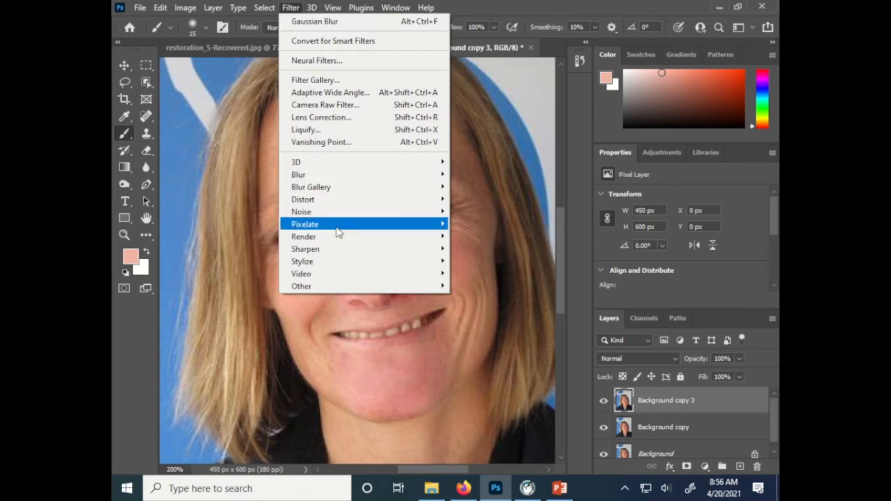
{"action": "mouse_move", "coordinate": [353, 213]}
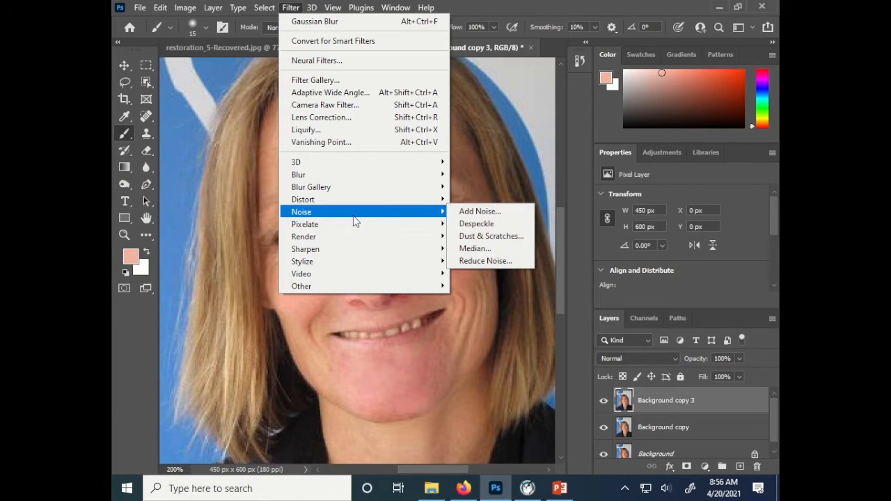
{"action": "left_click", "coordinate": [507, 237]}
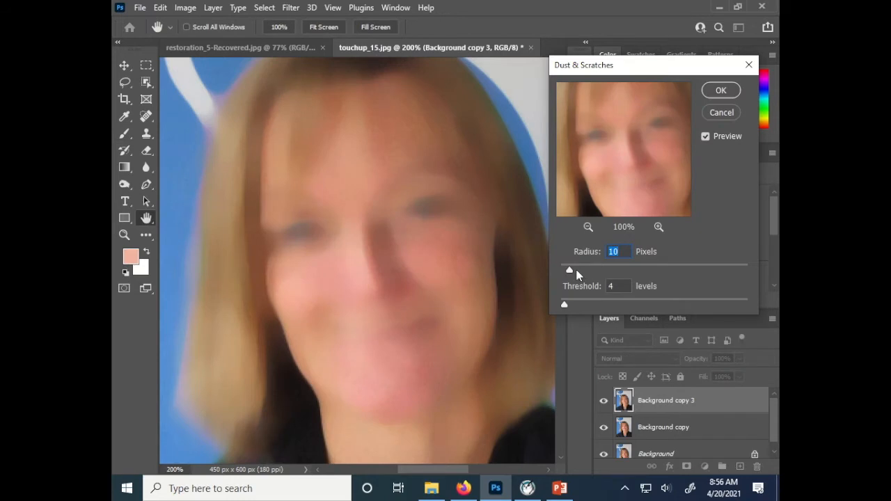
{"action": "left_click_drag", "start_coordinate": [570, 270], "coordinate": [565, 272]}
{"action": "left_click_drag", "start_coordinate": [565, 303], "coordinate": [615, 304]}
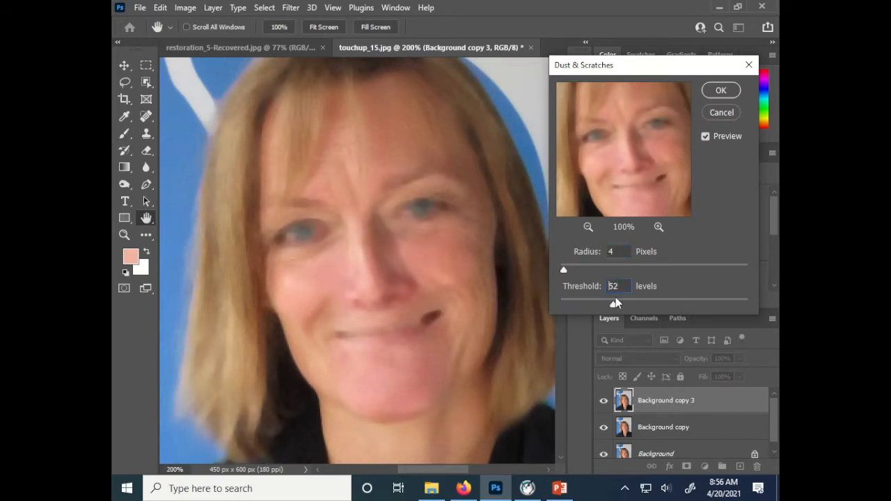
{"action": "left_click_drag", "start_coordinate": [564, 270], "coordinate": [621, 269]}
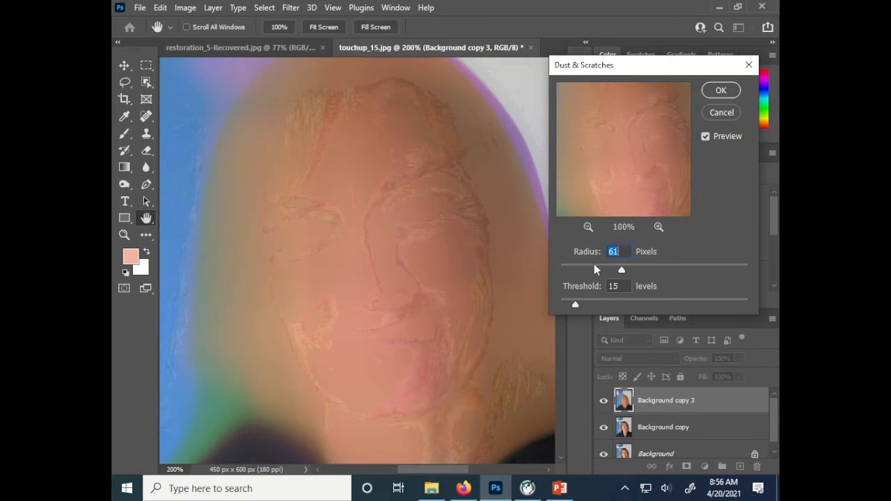
Step: Apply Dust & Scratches to Background copy 3 with a 7-pixel radius and a threshold of 8 levels
{"action": "left_click_drag", "start_coordinate": [568, 271], "coordinate": [564, 270]}
{"action": "left_click_drag", "start_coordinate": [575, 305], "coordinate": [566, 304]}
{"action": "left_click_drag", "start_coordinate": [564, 271], "coordinate": [568, 268]}
{"action": "key", "text": "ctrl+plus"}
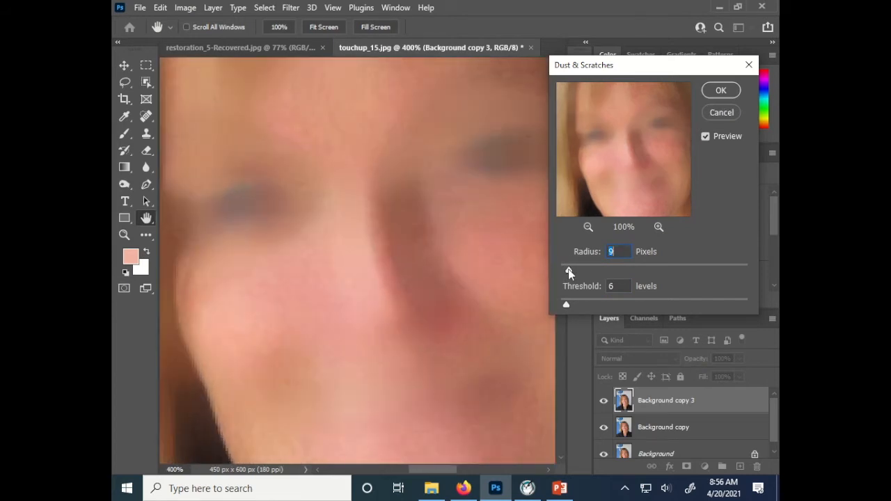
{"action": "left_click_drag", "start_coordinate": [564, 308], "coordinate": [570, 304]}
{"action": "left_click_drag", "start_coordinate": [568, 270], "coordinate": [570, 309]}
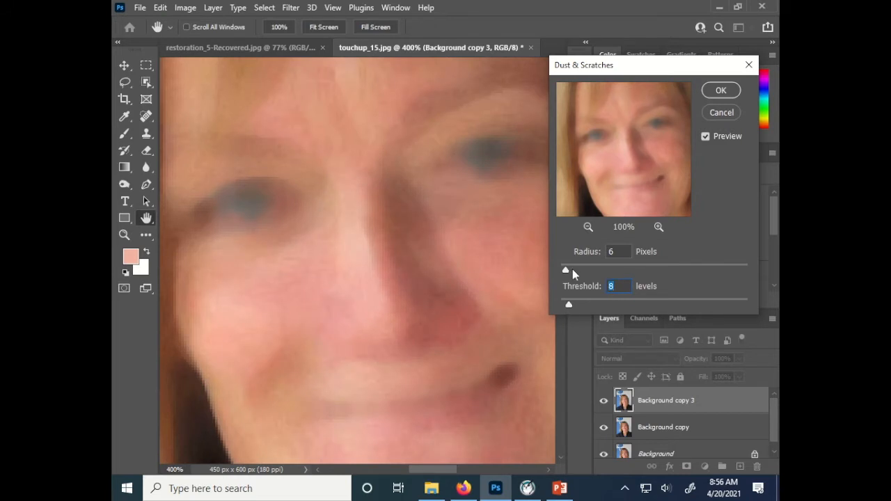
{"action": "left_click", "coordinate": [568, 271]}
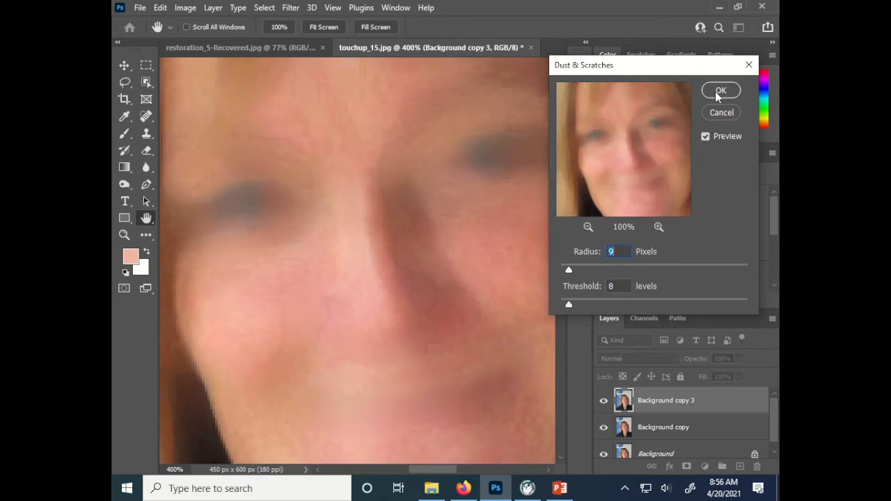
{"action": "scroll", "coordinate": [362, 257], "scroll_direction": "up", "scroll_amount": 1}
{"action": "left_click_drag", "start_coordinate": [574, 271], "coordinate": [569, 270]}
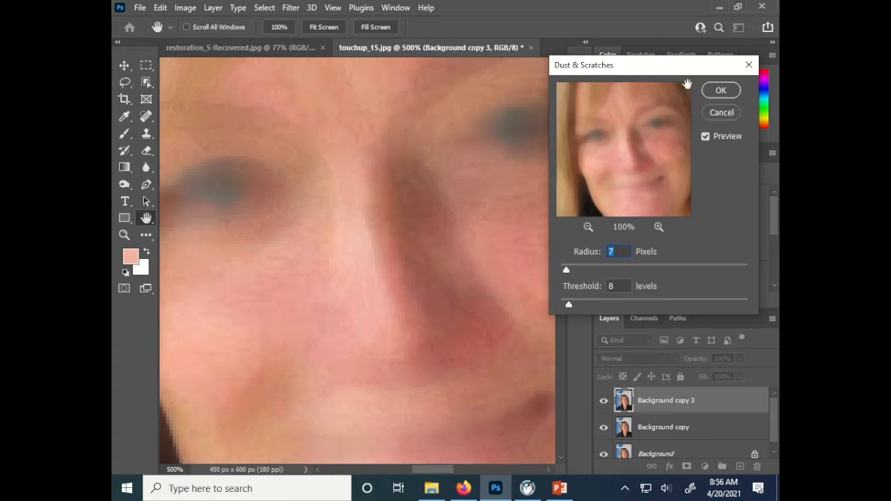
{"action": "left_click", "coordinate": [721, 90]}
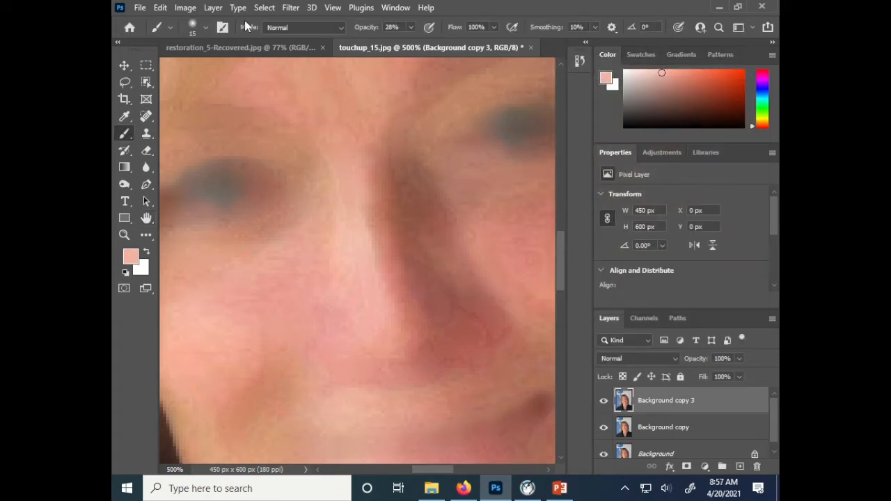
Step: Add a Hide All layer mask to Background copy 3
{"action": "left_click", "coordinate": [213, 7]}
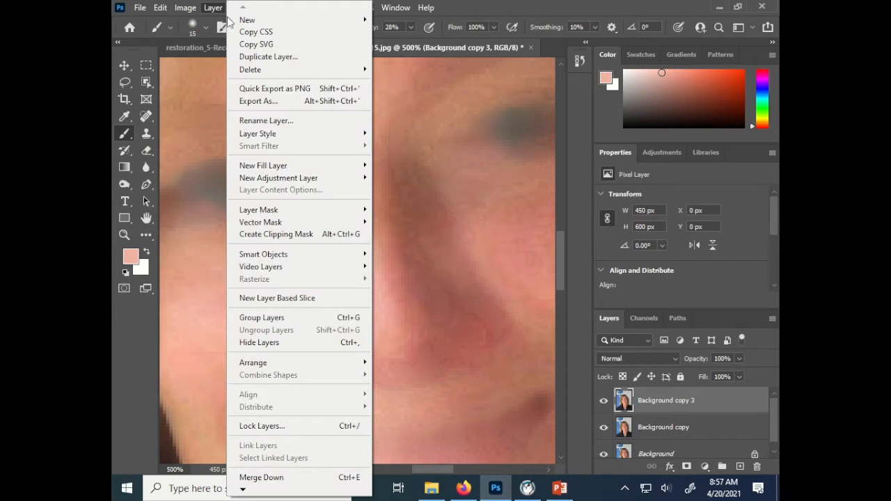
{"action": "mouse_move", "coordinate": [301, 210]}
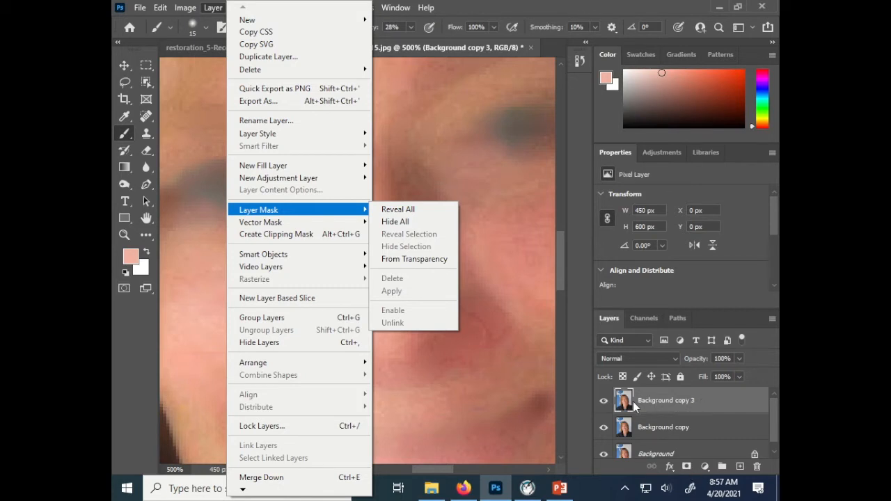
{"action": "left_click", "coordinate": [404, 222]}
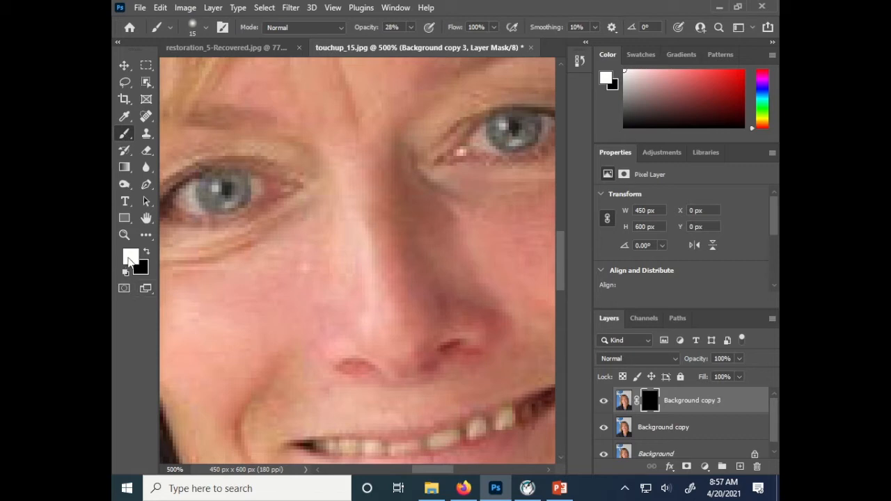
Step: Paint white on the mask over the eye wrinkles and cheek lines with a 15 px soft brush at 39% opacity
{"action": "left_click", "coordinate": [197, 28]}
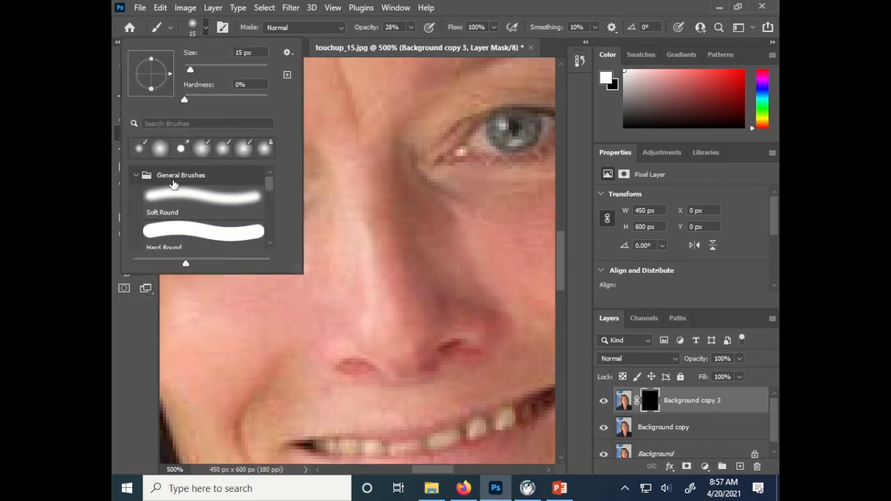
{"action": "left_click", "coordinate": [411, 36]}
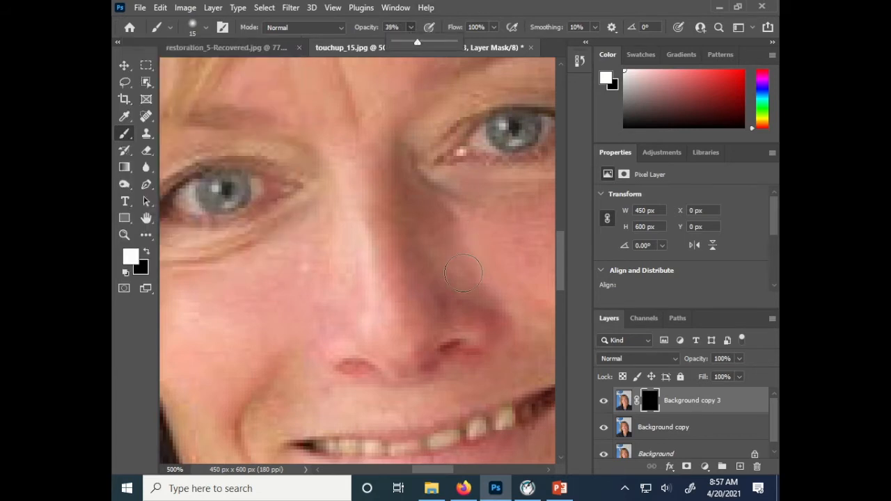
{"action": "key", "text": "ctrl+minus"}
{"action": "mouse_move", "coordinate": [506, 230]}
{"action": "left_mouse_down"}
{"action": "mouse_move", "coordinate": [449, 251]}
{"action": "mouse_move", "coordinate": [517, 234]}
{"action": "mouse_move", "coordinate": [520, 262]}
{"action": "left_mouse_up"}
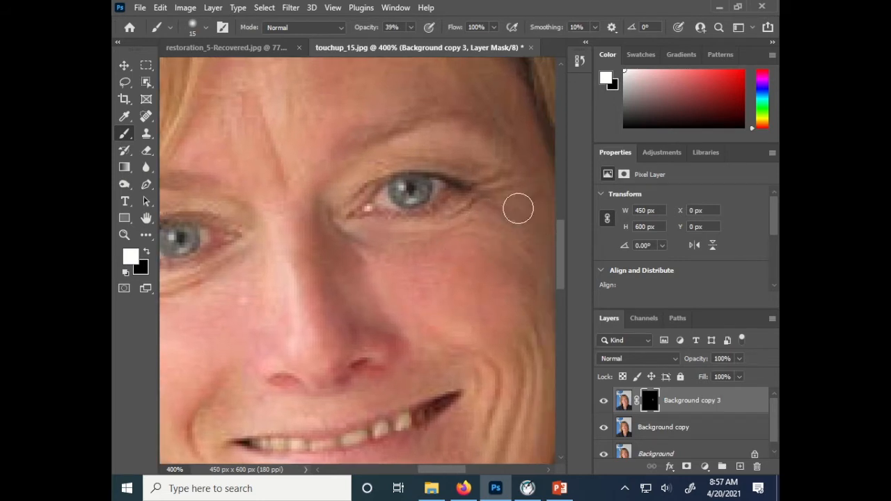
{"action": "left_click_drag", "start_coordinate": [467, 239], "coordinate": [418, 222]}
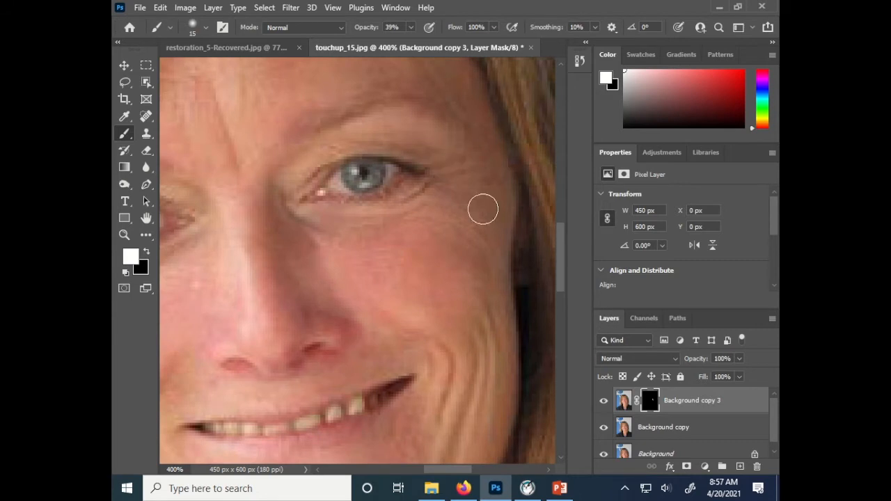
{"action": "left_click_drag", "start_coordinate": [449, 251], "coordinate": [450, 232]}
{"action": "mouse_move", "coordinate": [462, 370]}
{"action": "left_mouse_down"}
{"action": "mouse_move", "coordinate": [488, 271]}
{"action": "mouse_move", "coordinate": [469, 395]}
{"action": "left_mouse_up"}
{"action": "left_click_drag", "start_coordinate": [467, 355], "coordinate": [493, 269]}
Step: Continue painting the mask white over the mouth area, the other cheek and the forehead lines
{"action": "left_click_drag", "start_coordinate": [354, 373], "coordinate": [448, 373]}
{"action": "left_click_drag", "start_coordinate": [272, 294], "coordinate": [258, 316]}
{"action": "left_click_drag", "start_coordinate": [264, 222], "coordinate": [282, 289]}
{"action": "left_click_drag", "start_coordinate": [293, 218], "coordinate": [211, 180]}
{"action": "left_click_drag", "start_coordinate": [340, 126], "coordinate": [329, 255]}
{"action": "left_click_drag", "start_coordinate": [334, 130], "coordinate": [341, 224]}
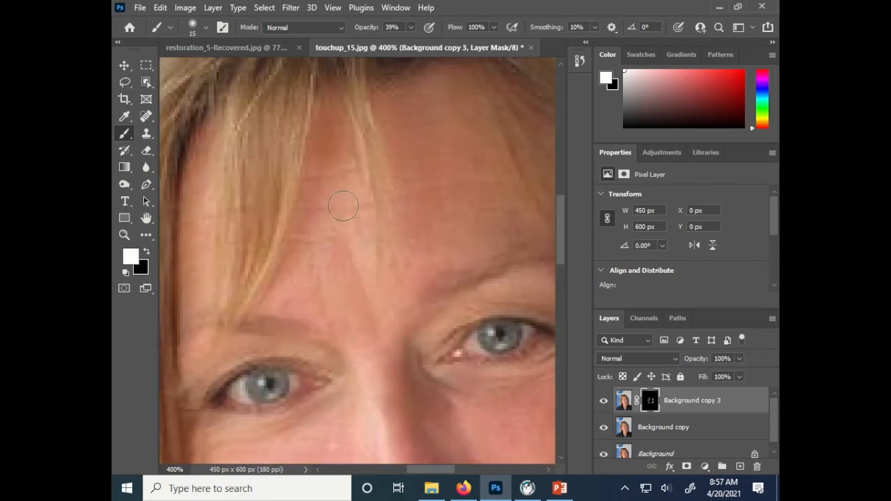
{"action": "left_click_drag", "start_coordinate": [442, 271], "coordinate": [376, 285]}
{"action": "left_click_drag", "start_coordinate": [475, 371], "coordinate": [486, 354]}
{"action": "left_click_drag", "start_coordinate": [355, 321], "coordinate": [477, 323]}
{"action": "key", "text": "ctrl+minus"}
{"action": "key", "text": "ctrl+minus"}
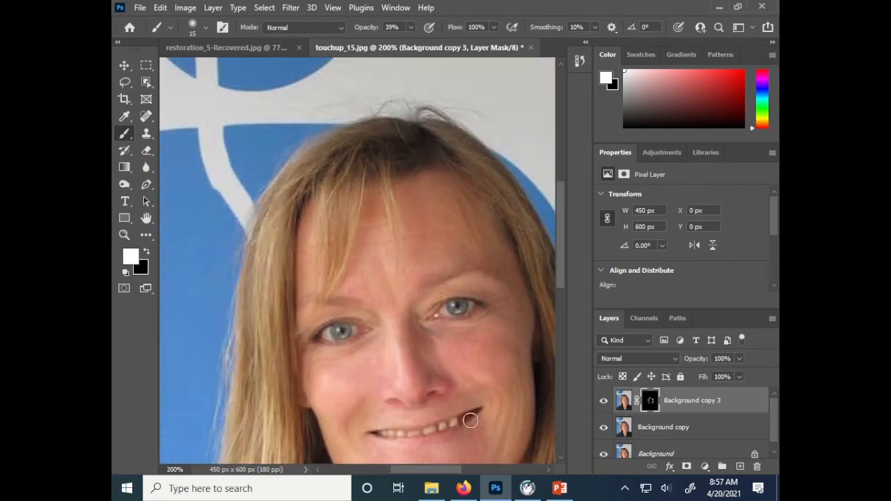
Step: Enlarge the brush to about 30 px and paint the mask white over the chin and remaining uneven skin
{"action": "left_click_drag", "start_coordinate": [469, 419], "coordinate": [432, 289]}
{"action": "key", "text": "bracketright"}
{"action": "key", "text": "bracketright"}
{"action": "key", "text": "bracketright"}
{"action": "mouse_move", "coordinate": [370, 430]}
{"action": "left_mouse_down"}
{"action": "mouse_move", "coordinate": [366, 364]}
{"action": "mouse_move", "coordinate": [439, 385]}
{"action": "left_mouse_up"}
{"action": "left_click_drag", "start_coordinate": [403, 322], "coordinate": [415, 388]}
{"action": "key", "text": "bracketleft"}
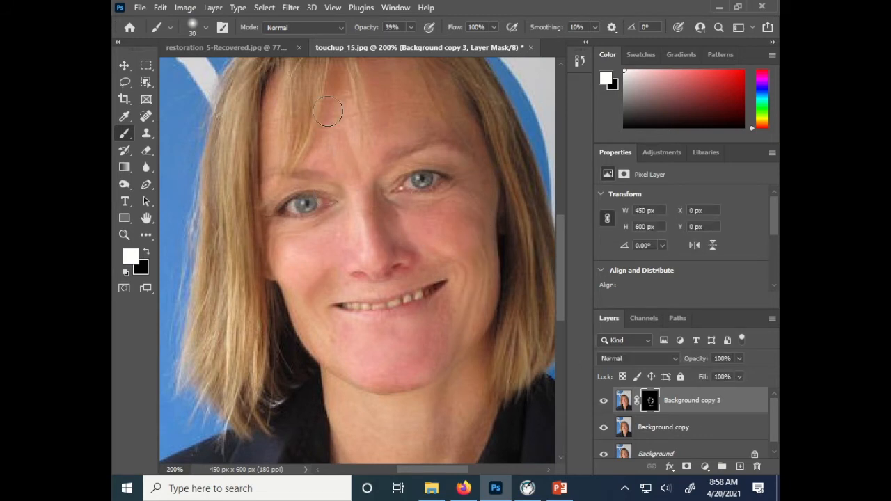
Step: Compare the face with and without the smoothing by hiding and showing Background copy 3
{"action": "left_click", "coordinate": [602, 406]}
{"action": "left_click", "coordinate": [603, 406]}
{"action": "left_click", "coordinate": [603, 406]}
{"action": "left_click", "coordinate": [603, 406]}
Step: Set the mask brush size to 25 px
{"action": "key", "text": "bracketleft"}
{"action": "key", "text": "bracketleft"}
{"action": "key", "text": "bracketleft"}
{"action": "key", "text": "bracketleft"}
{"action": "key", "text": "bracketleft"}
{"action": "key", "text": "bracketright"}
{"action": "key", "text": "bracketright"}
{"action": "key", "text": "bracketright"}
{"action": "key", "text": "bracketright"}
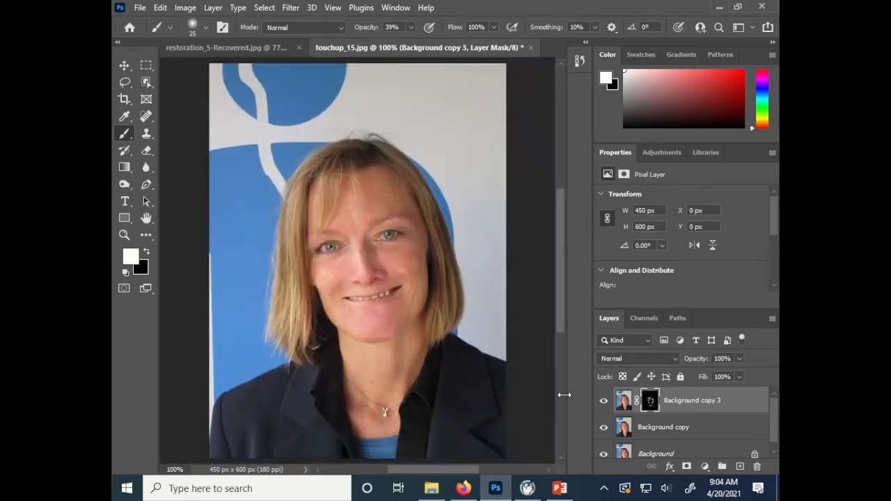
Step: Duplicate the Background copy layer as Background copy 2 and apply a stronger Dust & Scratches filter to the duplicate
{"action": "key", "text": "ctrl+plus"}
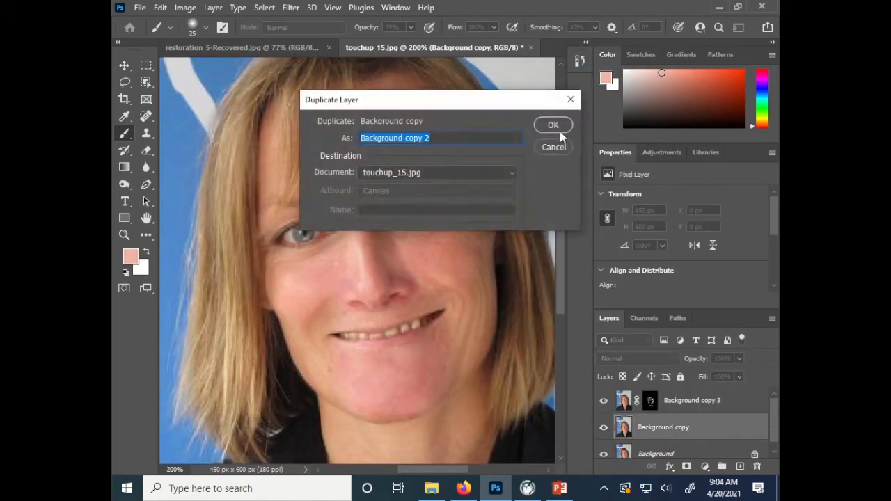
{"action": "left_click", "coordinate": [551, 126]}
{"action": "left_click", "coordinate": [290, 7]}
{"action": "mouse_move", "coordinate": [339, 213]}
{"action": "left_click", "coordinate": [487, 236]}
{"action": "left_click_drag", "start_coordinate": [569, 304], "coordinate": [555, 304]}
{"action": "left_click_drag", "start_coordinate": [565, 269], "coordinate": [573, 269]}
{"action": "left_click", "coordinate": [722, 90]}
Step: Move Background copy 2 above Background copy 3 and add a Hide All layer mask to it
{"action": "left_click_drag", "start_coordinate": [663, 428], "coordinate": [662, 388]}
{"action": "left_click", "coordinate": [213, 7]}
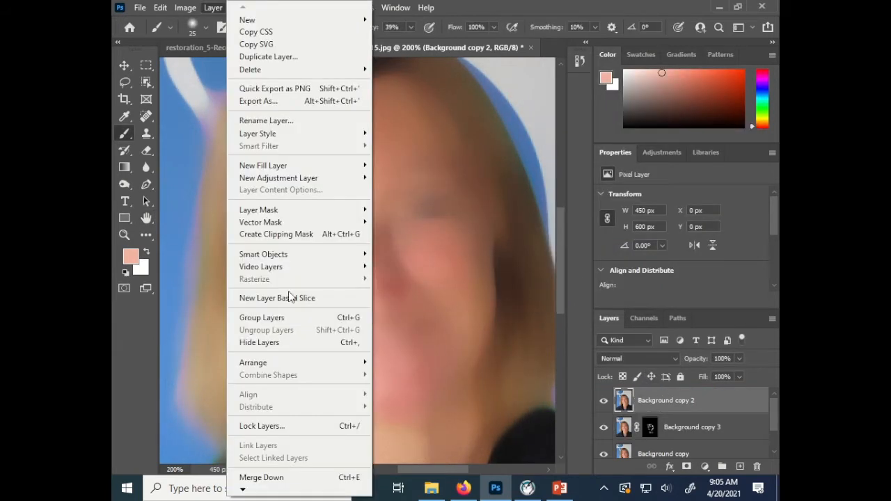
{"action": "mouse_move", "coordinate": [258, 208]}
{"action": "left_click", "coordinate": [402, 222]}
Step: Paint white on the Background copy 2 mask over the nose and cheeks with the soft brush at 39% opacity
{"action": "key", "text": "ctrl+plus"}
{"action": "left_click_drag", "start_coordinate": [398, 244], "coordinate": [402, 277]}
{"action": "left_click_drag", "start_coordinate": [333, 279], "coordinate": [422, 292]}
{"action": "left_click_drag", "start_coordinate": [295, 261], "coordinate": [253, 253]}
Step: Reduce the brush to about 20 px and paint the mask white around the eyes, cheek edges and forehead
{"action": "key", "text": "bracketleft"}
{"action": "key", "text": "bracketleft"}
{"action": "left_click_drag", "start_coordinate": [493, 135], "coordinate": [477, 204]}
{"action": "mouse_move", "coordinate": [418, 165]}
{"action": "left_mouse_down"}
{"action": "mouse_move", "coordinate": [464, 176]}
{"action": "mouse_move", "coordinate": [459, 314]}
{"action": "left_mouse_up"}
{"action": "left_click_drag", "start_coordinate": [275, 294], "coordinate": [327, 253]}
{"action": "key", "text": "bracketright"}
{"action": "left_click_drag", "start_coordinate": [242, 327], "coordinate": [227, 181]}
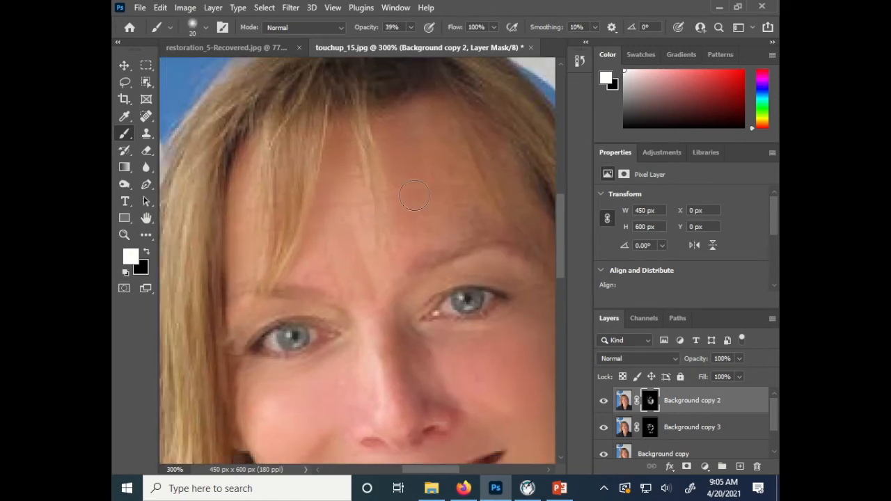
{"action": "left_click_drag", "start_coordinate": [472, 367], "coordinate": [362, 202]}
Step: Paint the mask white over the neck with a 25 px brush, and reduce the brush to 9 px for the eye area
{"action": "scroll", "coordinate": [341, 378], "scroll_direction": "down", "scroll_amount": 5}
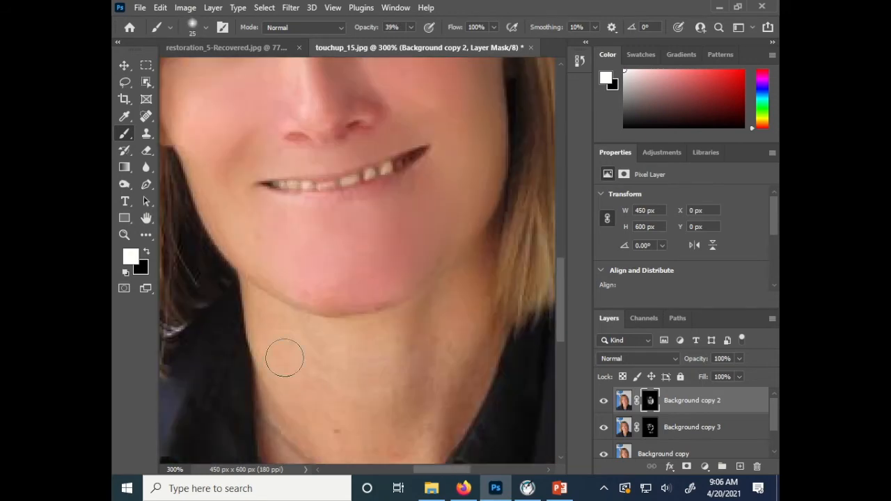
{"action": "left_click_drag", "start_coordinate": [316, 449], "coordinate": [356, 279]}
{"action": "left_click_drag", "start_coordinate": [356, 91], "coordinate": [388, 445]}
{"action": "key", "text": "bracketleft"}
{"action": "key", "text": "bracketleft"}
{"action": "key", "text": "bracketleft"}
{"action": "key", "text": "bracketleft"}
{"action": "key", "text": "bracketleft"}
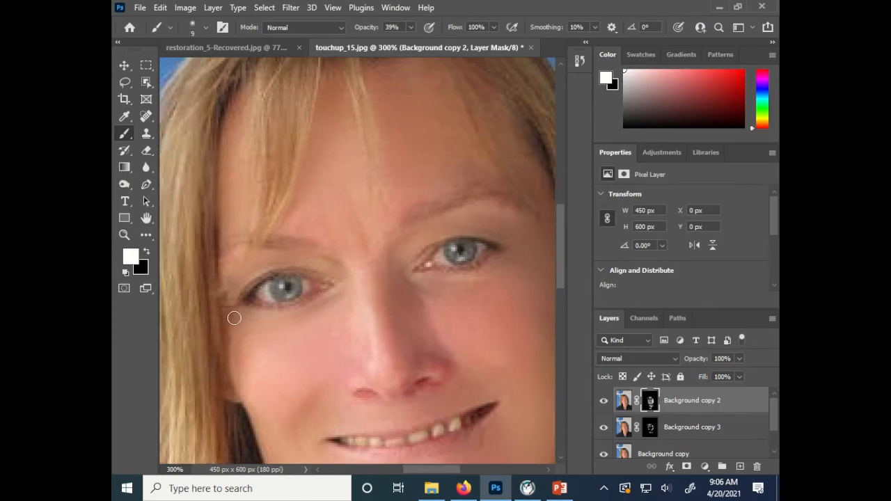
Step: Compare the face with and without the smoothing by toggling the visibility of Background copy 2 and Background copy 3
{"action": "key", "text": "ctrl+minus"}
{"action": "key", "text": "ctrl+minus"}
{"action": "key", "text": "ctrl+plus"}
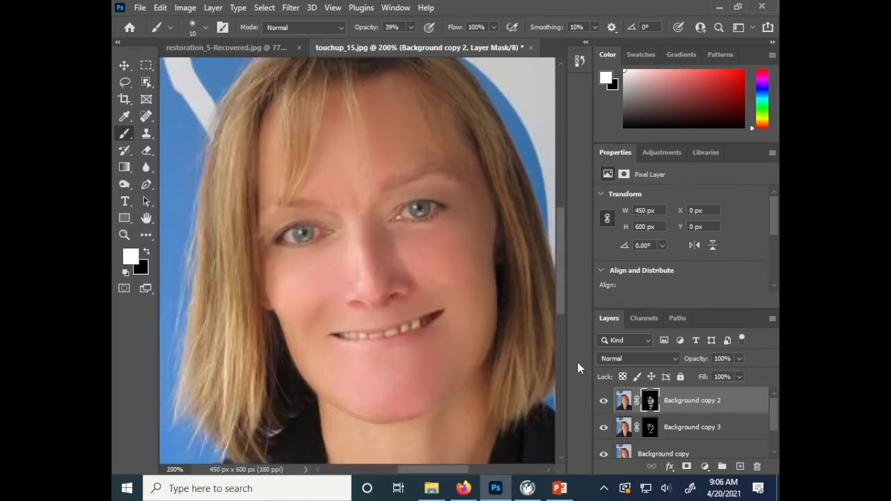
{"action": "left_click", "coordinate": [604, 401]}
{"action": "left_click", "coordinate": [604, 428]}
{"action": "left_click", "coordinate": [603, 430]}
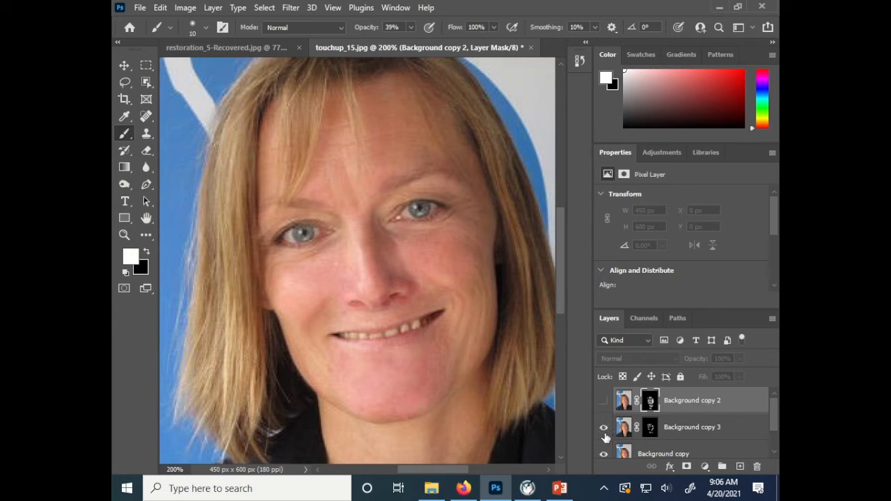
{"action": "left_click", "coordinate": [603, 403]}
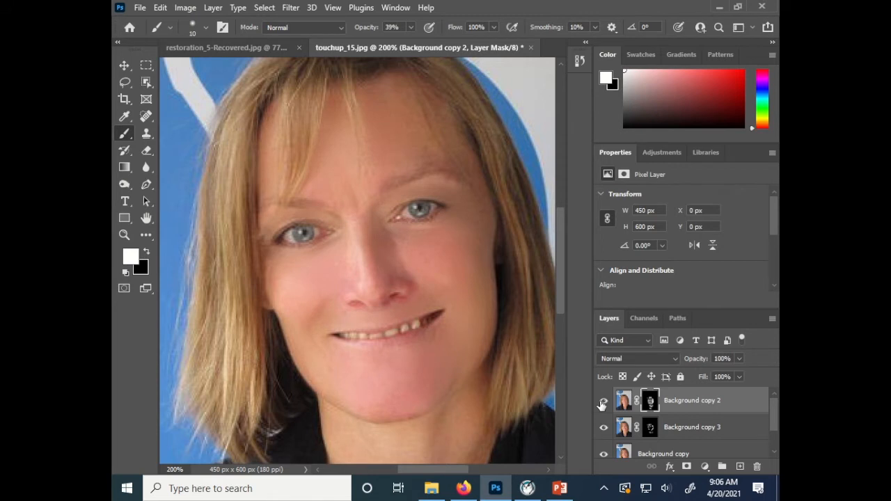
{"action": "left_click", "coordinate": [603, 403]}
{"action": "left_click", "coordinate": [603, 403]}
{"action": "left_click", "coordinate": [603, 404]}
{"action": "left_click", "coordinate": [603, 403]}
Step: Hide the retouching layers beneath Background copy 2 to compare the result with the original Background photo
{"action": "left_click", "coordinate": [605, 431]}
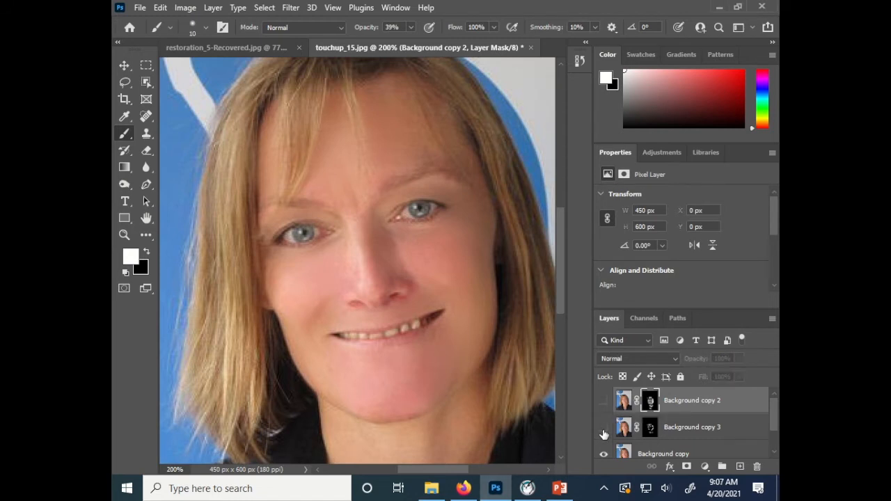
{"action": "scroll", "coordinate": [605, 432], "scroll_direction": "down", "scroll_amount": 1}
{"action": "left_click", "coordinate": [605, 431]}
{"action": "scroll", "coordinate": [605, 432], "scroll_direction": "down", "scroll_amount": 1}
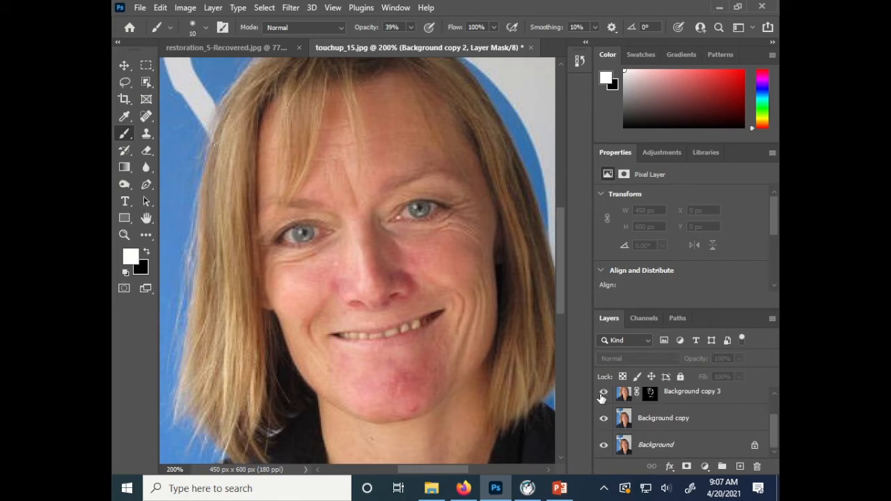
Step: Toggle the visibility of Background copy 3 to compare the face with and without its smoothing
{"action": "left_click", "coordinate": [603, 394]}
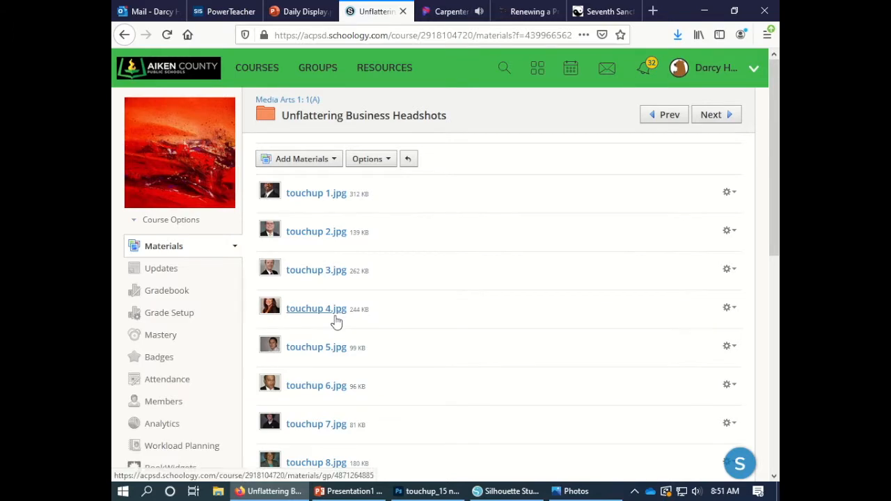
Step: Switch to the browser, open touchup 9.jpg from the Unflattering Business Headshots folder and save the image to the computer
{"action": "scroll", "coordinate": [334, 320], "scroll_direction": "down", "scroll_amount": 3}
{"action": "left_click", "coordinate": [300, 367]}
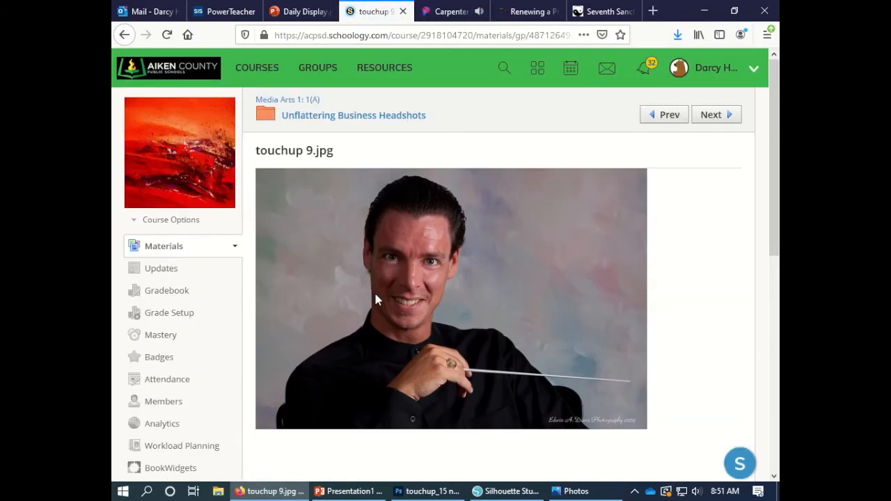
{"action": "right_click", "coordinate": [375, 295]}
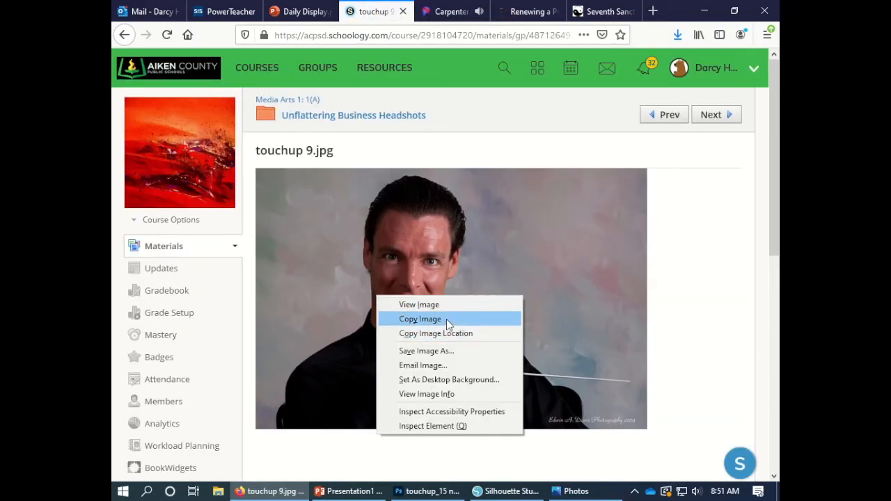
{"action": "left_click", "coordinate": [458, 350]}
{"action": "left_click", "coordinate": [408, 291]}
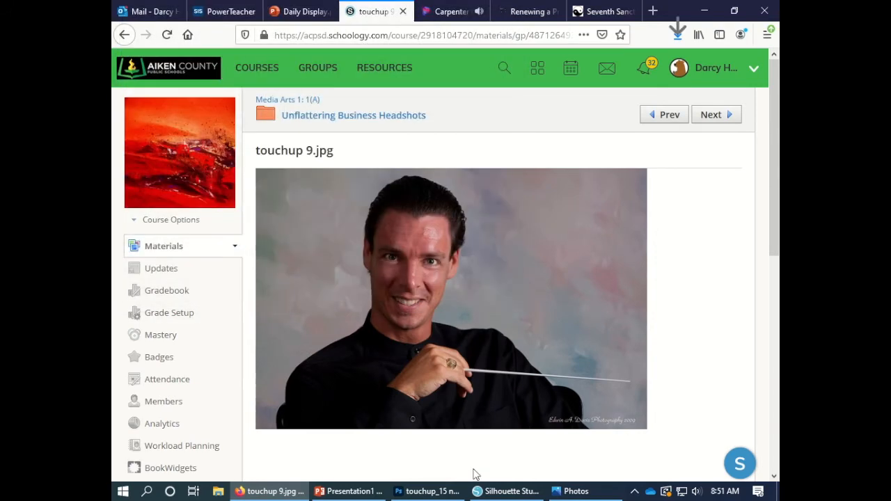
Step: Switch to Photoshop and open the saved touchup_9.jpg headshot
{"action": "left_click", "coordinate": [440, 491]}
{"action": "left_click", "coordinate": [159, 7]}
{"action": "left_click", "coordinate": [167, 32]}
{"action": "left_click", "coordinate": [289, 119]}
{"action": "double_click", "coordinate": [288, 115]}
{"action": "key", "text": "ctrl+plus"}
{"action": "key", "text": "ctrl+plus"}
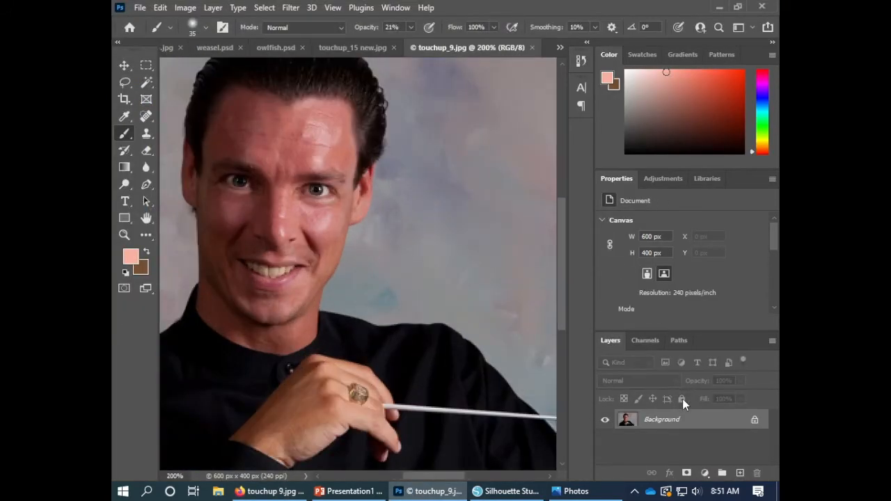
Step: Duplicate the Background layer of the touchup_9.jpg photo
{"action": "right_click", "coordinate": [658, 420]}
{"action": "left_click", "coordinate": [679, 275]}
{"action": "left_click", "coordinate": [553, 125]}
Step: Shift the Background copy's hue to +5 with a Hue/Saturation adjustment to reduce the redness of the skin
{"action": "left_click_drag", "start_coordinate": [348, 186], "coordinate": [418, 209]}
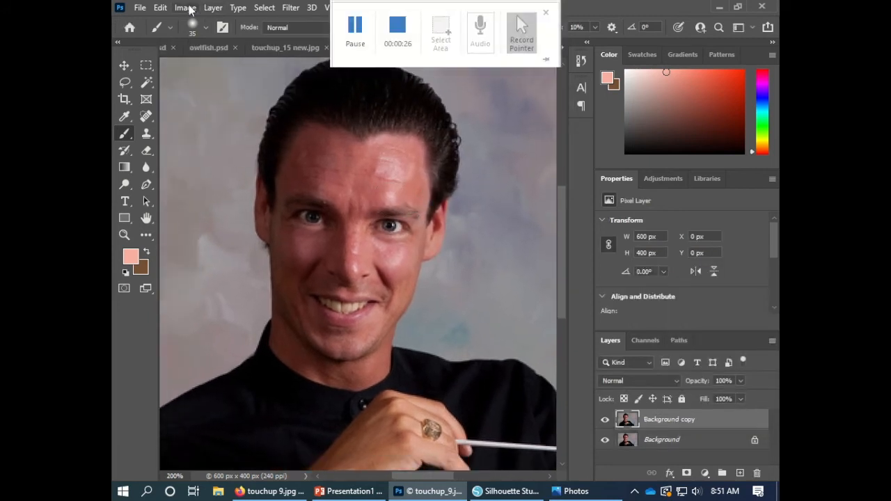
{"action": "left_click", "coordinate": [184, 8]}
{"action": "mouse_move", "coordinate": [212, 42]}
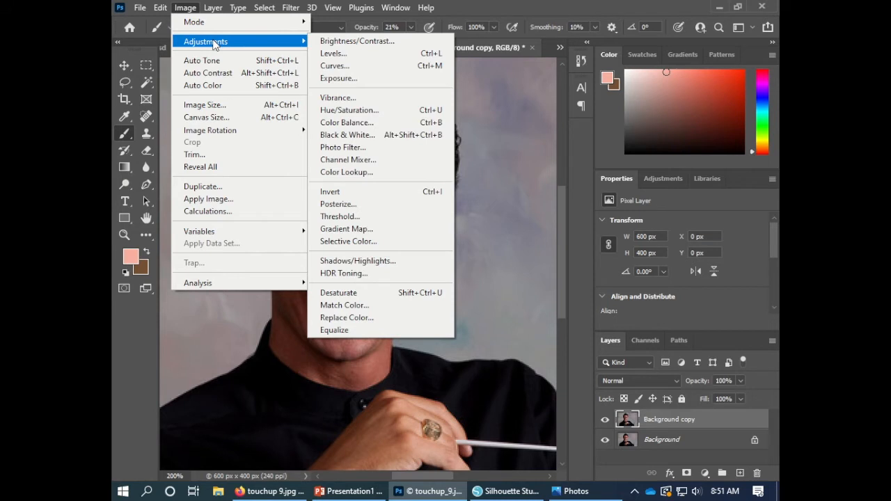
{"action": "left_click", "coordinate": [359, 111]}
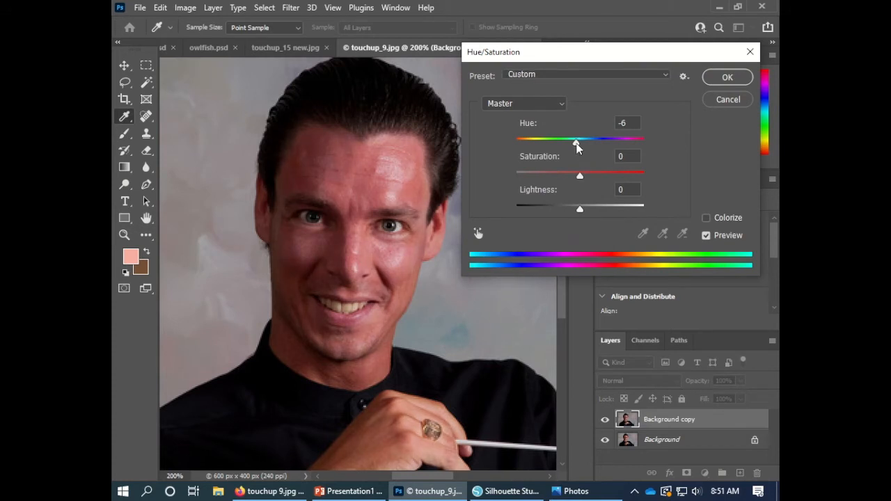
{"action": "left_click_drag", "start_coordinate": [579, 145], "coordinate": [584, 146]}
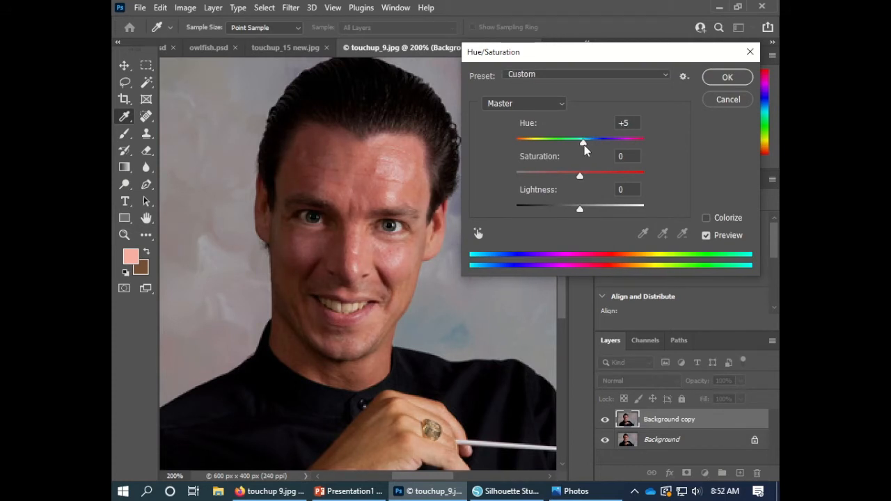
{"action": "left_click", "coordinate": [743, 77]}
Step: Compare the hue-corrected layer with the original photo by toggling the visibility of Background copy
{"action": "left_click", "coordinate": [604, 423]}
{"action": "left_click", "coordinate": [605, 423]}
{"action": "left_click", "coordinate": [604, 423]}
{"action": "left_click", "coordinate": [605, 423]}
Step: Heal the blemish in the middle of the man's forehead with a 5 px content-aware Spot Healing Brush
{"action": "mouse_move", "coordinate": [436, 317]}
{"action": "left_mouse_down"}
{"action": "mouse_move", "coordinate": [441, 278]}
{"action": "mouse_move", "coordinate": [445, 314]}
{"action": "left_mouse_up"}
{"action": "left_click_drag", "start_coordinate": [439, 269], "coordinate": [462, 314]}
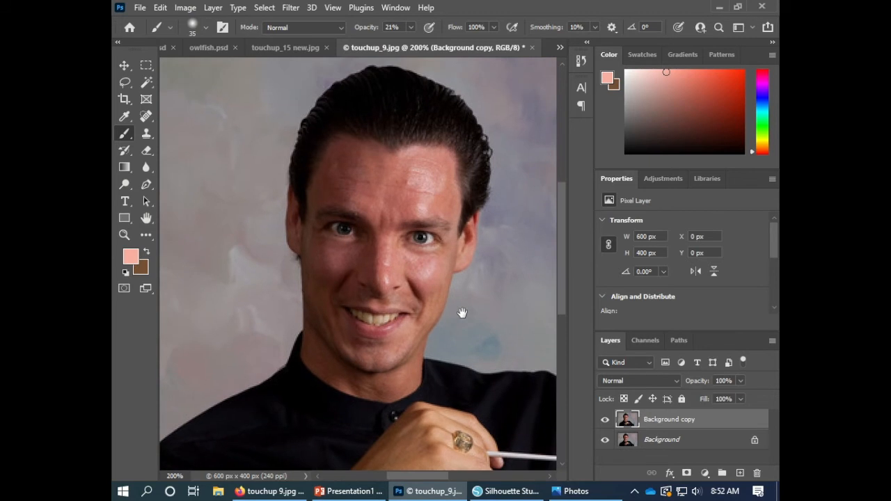
{"action": "key", "text": "ctrl+plus"}
{"action": "key", "text": "ctrl+plus"}
{"action": "left_click_drag", "start_coordinate": [394, 222], "coordinate": [356, 315]}
{"action": "left_click", "coordinate": [146, 116]}
{"action": "key", "text": "ctrl+plus"}
{"action": "left_click", "coordinate": [399, 166]}
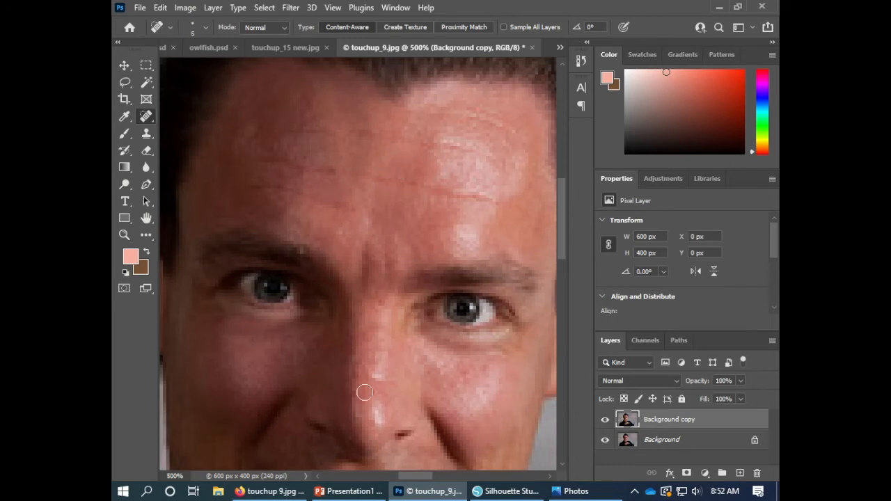
Step: Heal the small spots along the bridge and tip of the nose with the 5 px Spot Healing Brush
{"action": "scroll", "coordinate": [408, 259], "scroll_direction": "down", "scroll_amount": 3}
{"action": "left_click_drag", "start_coordinate": [385, 321], "coordinate": [383, 307]}
{"action": "left_click", "coordinate": [384, 304]}
{"action": "left_click", "coordinate": [386, 273]}
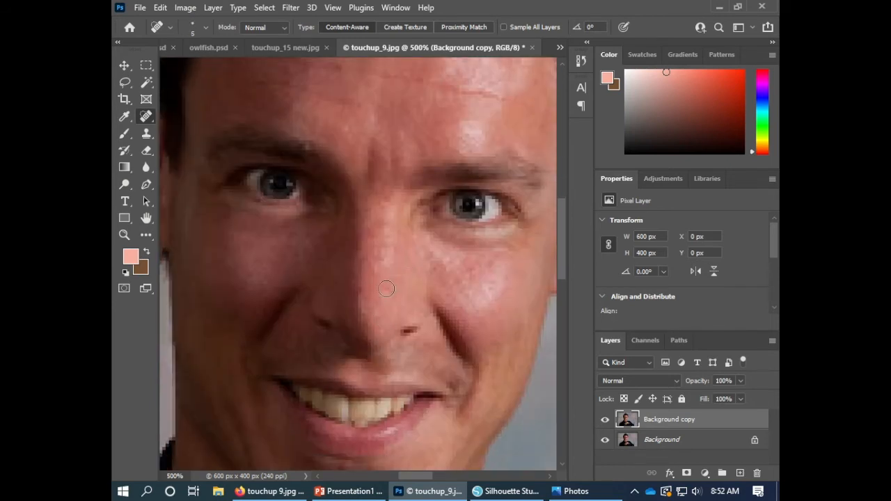
{"action": "left_click_drag", "start_coordinate": [379, 246], "coordinate": [385, 286]}
Step: Examine the forehead, eyes, cheeks, mouth and chin for remaining blemishes
{"action": "left_click_drag", "start_coordinate": [372, 214], "coordinate": [380, 337]}
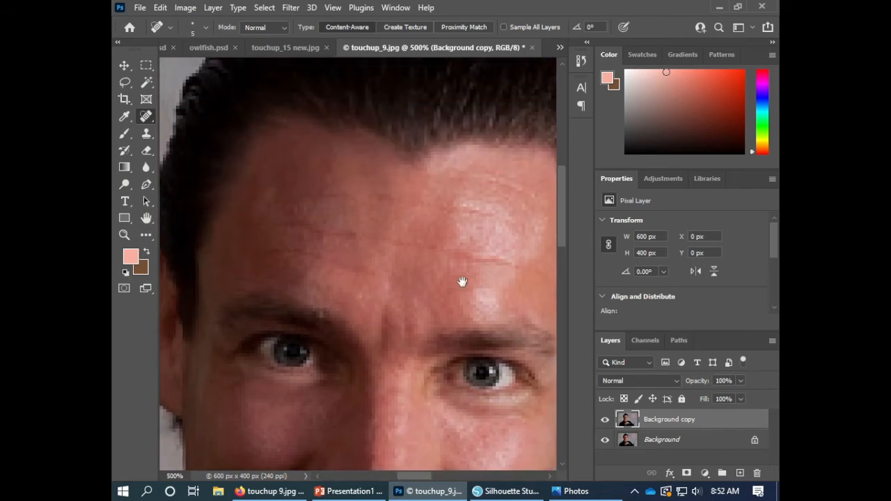
{"action": "left_click_drag", "start_coordinate": [486, 439], "coordinate": [367, 267]}
{"action": "left_click_drag", "start_coordinate": [335, 296], "coordinate": [469, 164]}
{"action": "left_click_drag", "start_coordinate": [351, 250], "coordinate": [350, 219]}
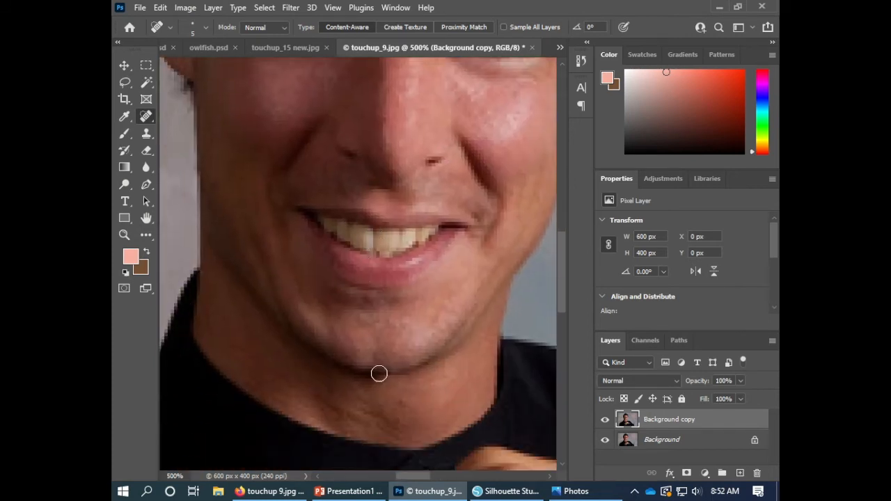
{"action": "mouse_move", "coordinate": [343, 248]}
{"action": "left_mouse_down"}
{"action": "mouse_move", "coordinate": [380, 305]}
{"action": "mouse_move", "coordinate": [360, 314]}
{"action": "left_mouse_up"}
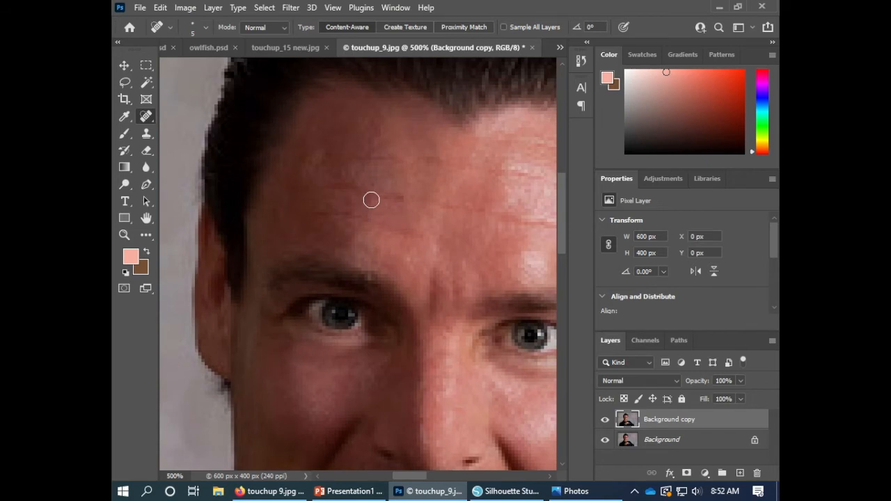
{"action": "mouse_move", "coordinate": [437, 260]}
{"action": "left_mouse_down"}
{"action": "mouse_move", "coordinate": [342, 132]}
{"action": "mouse_move", "coordinate": [374, 105]}
{"action": "left_mouse_up"}
{"action": "left_click_drag", "start_coordinate": [397, 264], "coordinate": [380, 264]}
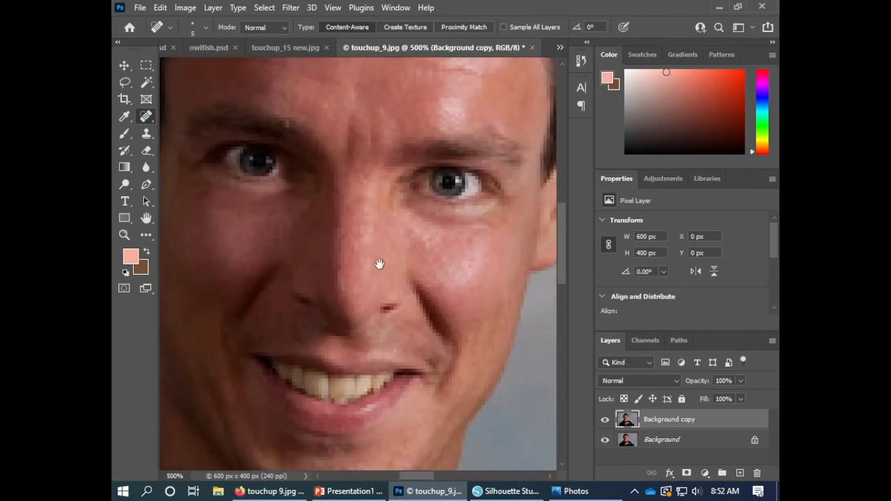
Step: Sample a skin tone from the cheek and paint over the shiny highlights on the cheek and nose at 21% brush opacity
{"action": "key", "text": "i"}
{"action": "left_click_drag", "start_coordinate": [449, 245], "coordinate": [449, 241]}
{"action": "left_click_drag", "start_coordinate": [507, 244], "coordinate": [508, 248]}
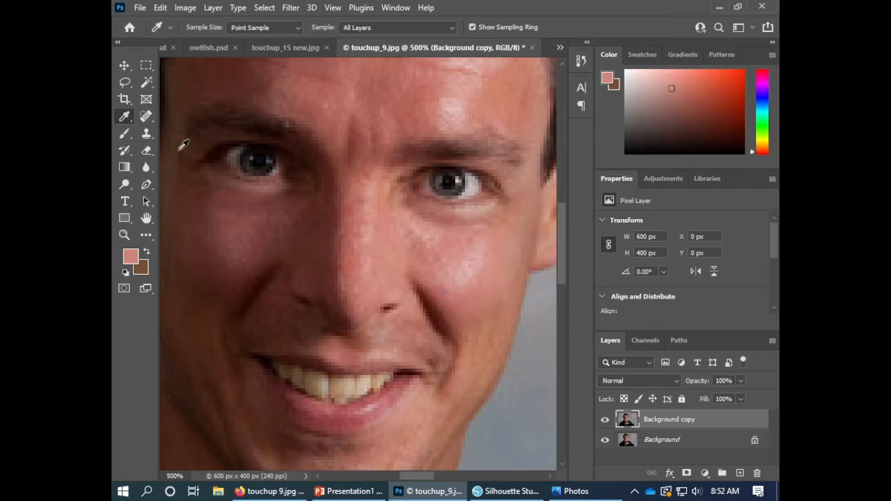
{"action": "left_click", "coordinate": [125, 133]}
{"action": "key", "text": "bracketleft"}
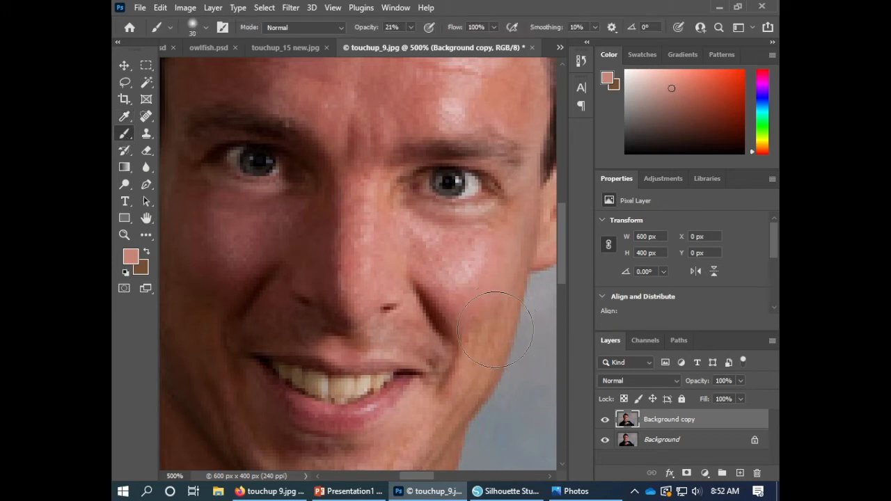
{"action": "key", "text": "bracketright"}
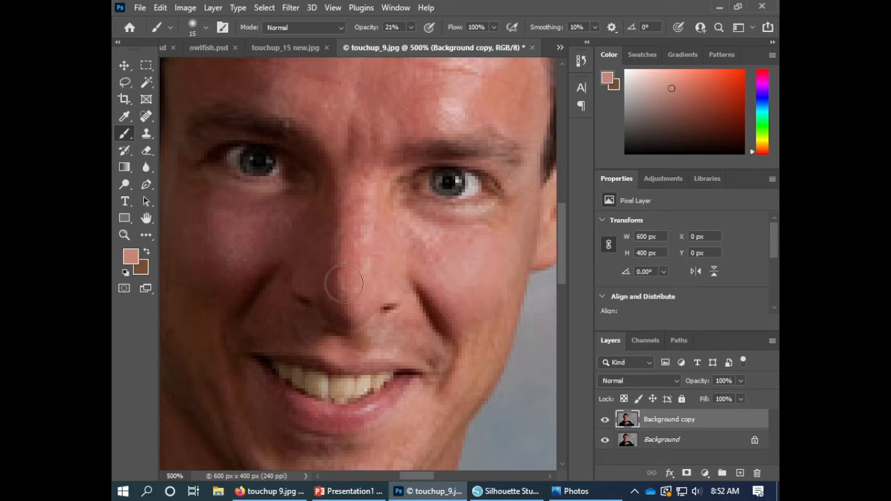
{"action": "left_click_drag", "start_coordinate": [271, 193], "coordinate": [352, 285]}
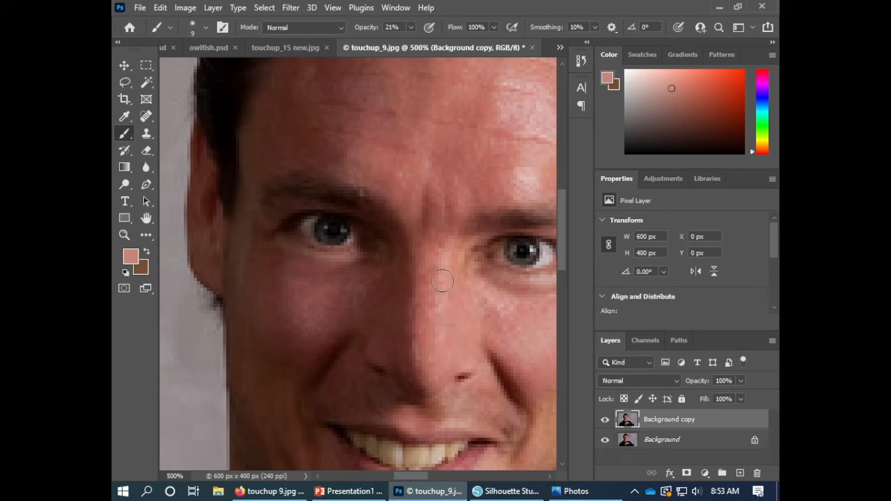
Step: Sample a skin tone beside the forehead shine and paint over the bright forehead highlights with the brush at 21% opacity
{"action": "left_click_drag", "start_coordinate": [437, 212], "coordinate": [346, 337]}
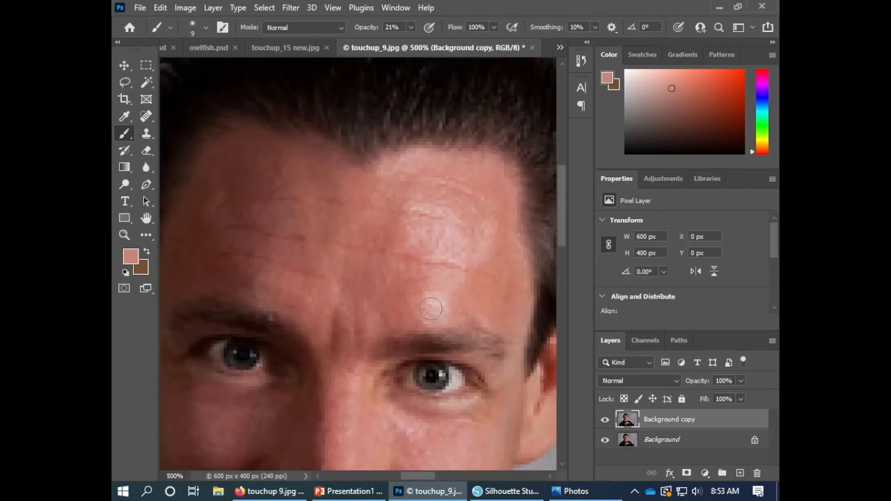
{"action": "left_click", "coordinate": [482, 296], "text": "alt"}
{"action": "key", "text": "bracketright"}
{"action": "key", "text": "bracketright"}
{"action": "key", "text": "bracketright"}
{"action": "mouse_move", "coordinate": [461, 256]}
{"action": "left_mouse_down"}
{"action": "mouse_move", "coordinate": [393, 232]}
{"action": "mouse_move", "coordinate": [476, 222]}
{"action": "mouse_move", "coordinate": [411, 223]}
{"action": "mouse_move", "coordinate": [487, 241]}
{"action": "mouse_move", "coordinate": [418, 291]}
{"action": "left_mouse_up"}
{"action": "key", "text": "bracketleft"}
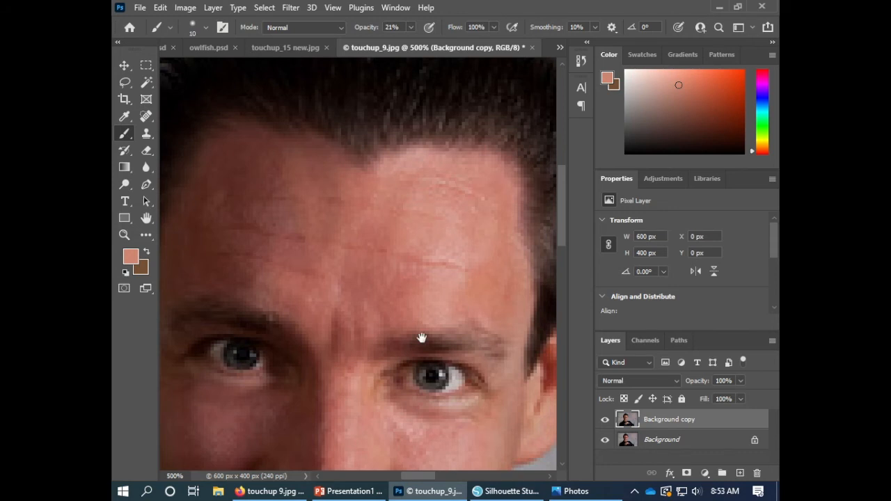
Step: Inspect the retouched face and compare it with the original by repeatedly toggling the visibility of Background copy
{"action": "left_click_drag", "start_coordinate": [421, 338], "coordinate": [409, 246]}
{"action": "scroll", "coordinate": [447, 326], "scroll_direction": "down", "scroll_amount": 5}
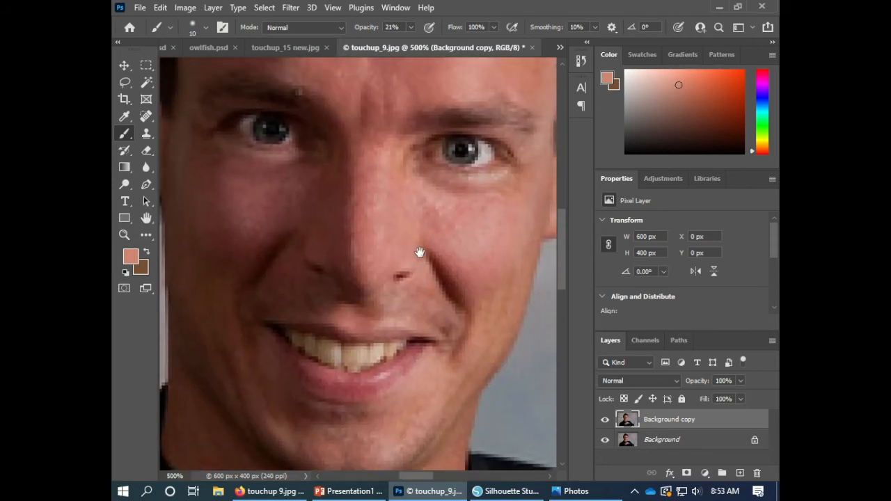
{"action": "scroll", "coordinate": [430, 299], "scroll_direction": "up", "scroll_amount": 4}
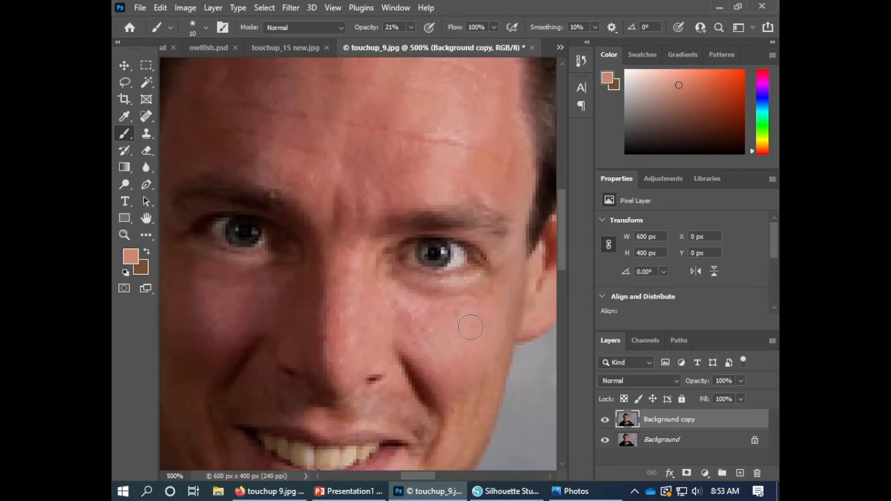
{"action": "scroll", "coordinate": [327, 258], "scroll_direction": "up", "scroll_amount": 2}
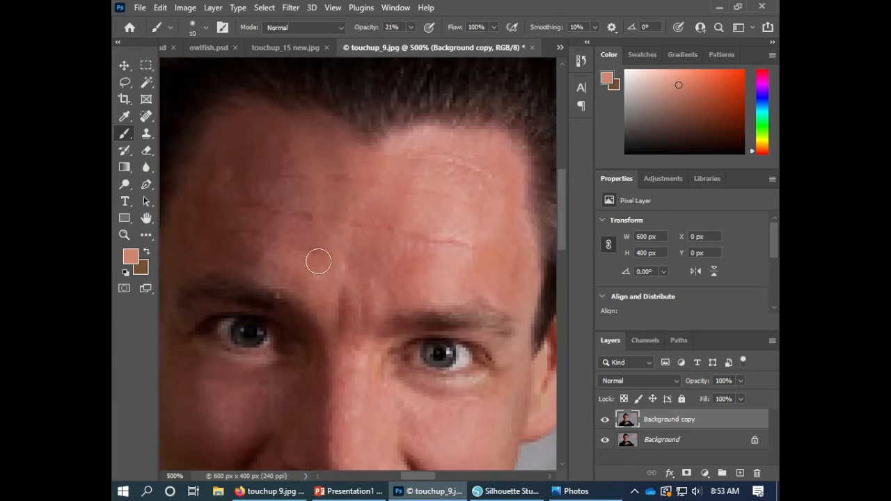
{"action": "key", "text": "ctrl+minus"}
{"action": "key", "text": "ctrl+minus"}
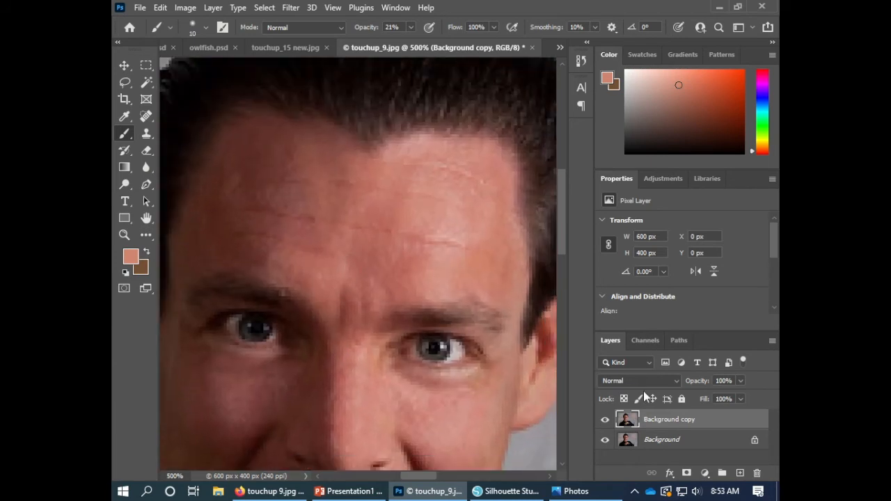
{"action": "left_click_drag", "start_coordinate": [448, 323], "coordinate": [453, 266]}
{"action": "left_click", "coordinate": [606, 422]}
{"action": "left_click", "coordinate": [606, 422]}
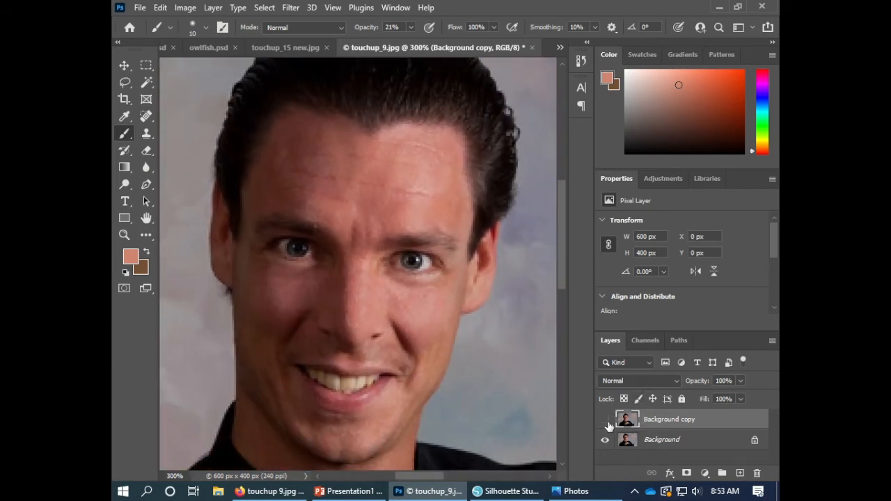
{"action": "left_click", "coordinate": [607, 422]}
{"action": "left_click", "coordinate": [607, 423]}
{"action": "left_click", "coordinate": [608, 423]}
{"action": "left_click", "coordinate": [608, 422]}
Step: Duplicate the retouched Background copy layer within touchup_9.jpg
{"action": "left_click_drag", "start_coordinate": [428, 328], "coordinate": [448, 276]}
{"action": "right_click", "coordinate": [679, 430]}
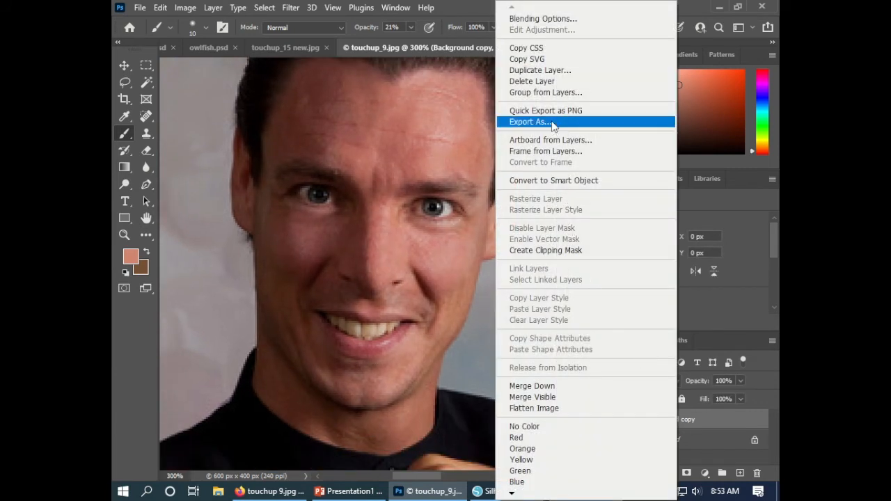
{"action": "left_click", "coordinate": [540, 71]}
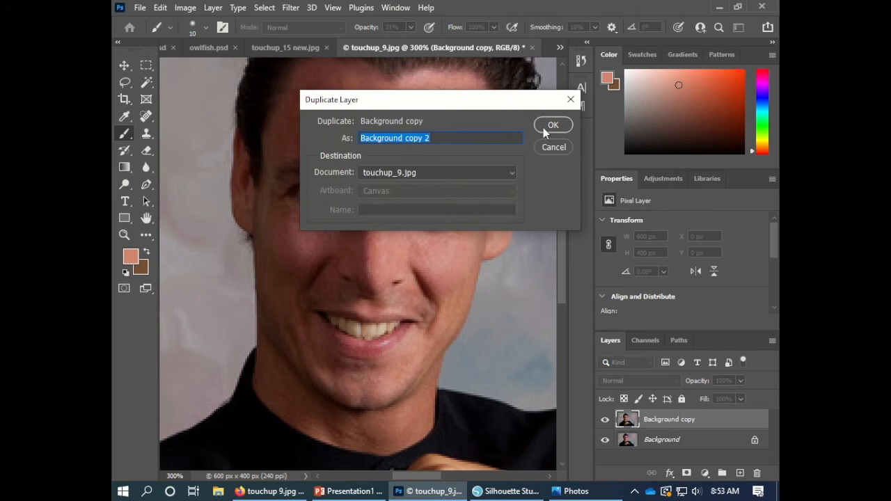
{"action": "left_click", "coordinate": [551, 123]}
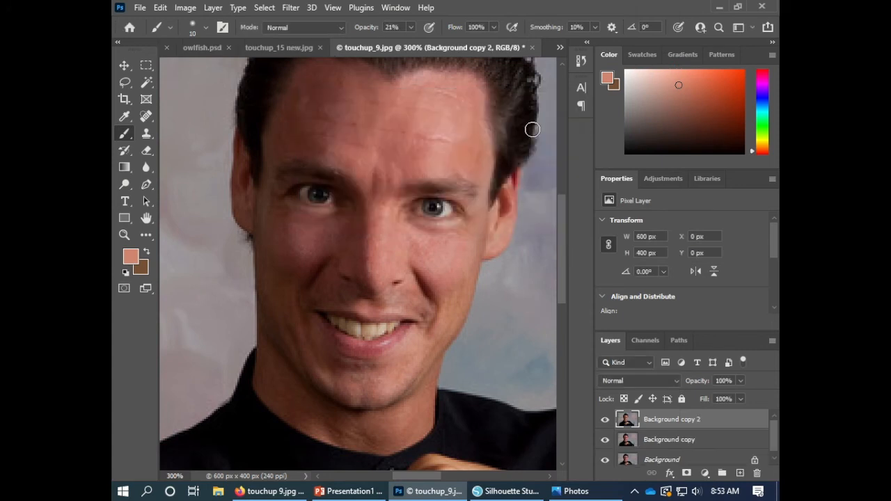
Step: Apply the Dust & Scratches noise filter to Background copy 2 with a radius of 5 pixels
{"action": "left_click", "coordinate": [293, 9]}
{"action": "mouse_move", "coordinate": [432, 212]}
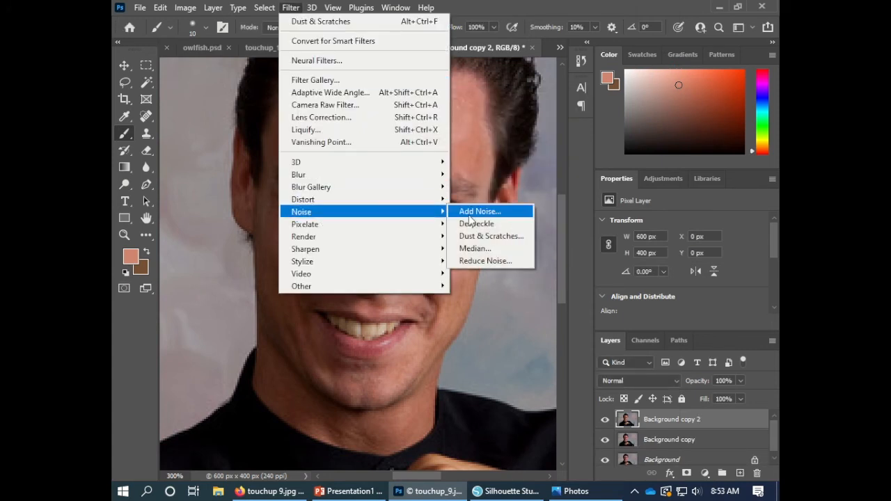
{"action": "left_click", "coordinate": [490, 238]}
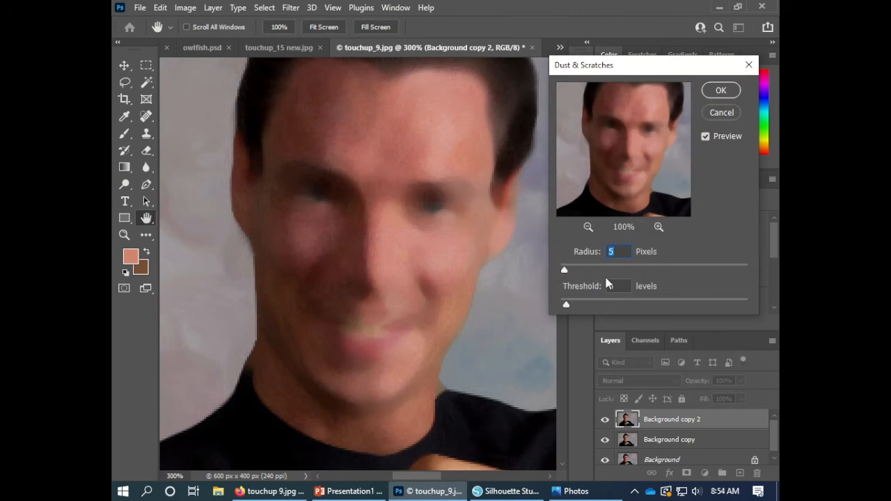
{"action": "left_click", "coordinate": [732, 96]}
Step: Add a Hide All layer mask to the blurred Background copy 2 layer
{"action": "left_click", "coordinate": [212, 8]}
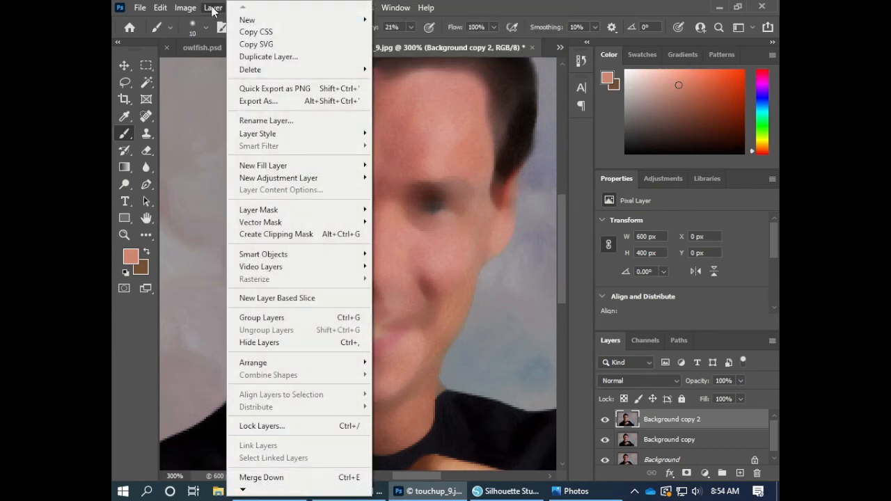
{"action": "mouse_move", "coordinate": [364, 223]}
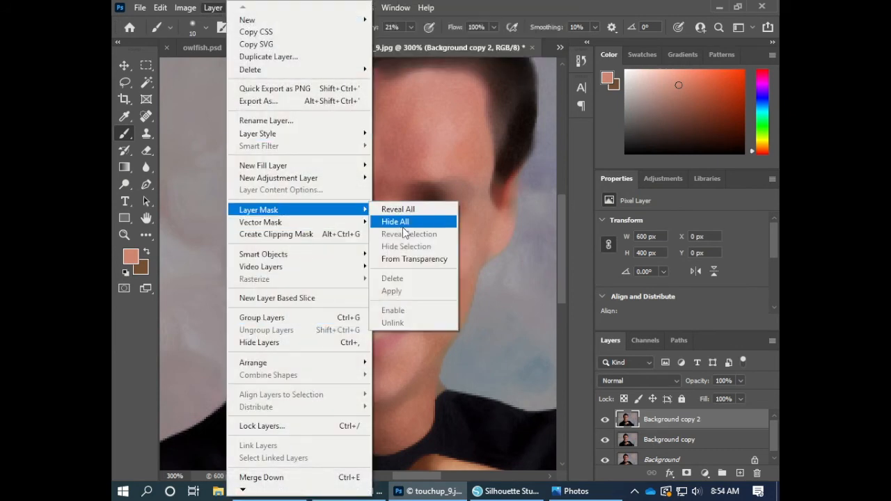
{"action": "left_click", "coordinate": [394, 206]}
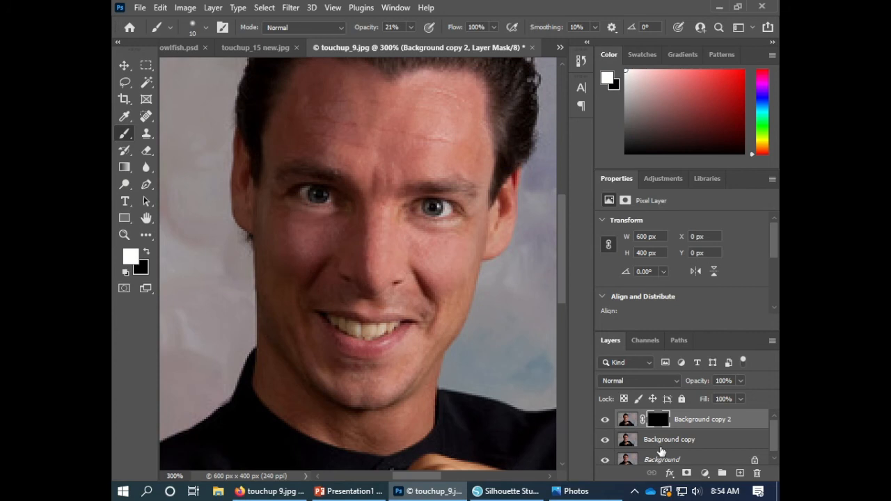
Step: Smooth the forehead wrinkles by painting white on the Background copy 2 mask with a 15-pixel brush at 21% opacity
{"action": "key", "text": "ctrl+plus"}
{"action": "left_click_drag", "start_coordinate": [445, 206], "coordinate": [426, 293]}
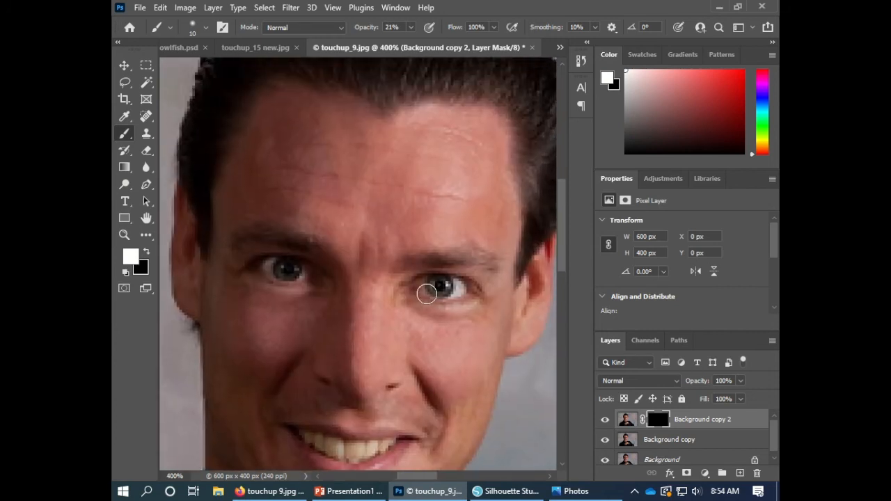
{"action": "key", "text": "bracketright"}
{"action": "mouse_move", "coordinate": [302, 191]}
{"action": "left_mouse_down"}
{"action": "mouse_move", "coordinate": [352, 174]}
{"action": "mouse_move", "coordinate": [324, 185]}
{"action": "mouse_move", "coordinate": [232, 183]}
{"action": "mouse_move", "coordinate": [357, 193]}
{"action": "mouse_move", "coordinate": [302, 173]}
{"action": "mouse_move", "coordinate": [299, 149]}
{"action": "mouse_move", "coordinate": [330, 141]}
{"action": "mouse_move", "coordinate": [430, 161]}
{"action": "mouse_move", "coordinate": [449, 197]}
{"action": "mouse_move", "coordinate": [437, 221]}
{"action": "left_mouse_up"}
{"action": "mouse_move", "coordinate": [367, 225]}
{"action": "left_mouse_down"}
{"action": "mouse_move", "coordinate": [287, 162]}
{"action": "mouse_move", "coordinate": [430, 188]}
{"action": "mouse_move", "coordinate": [265, 156]}
{"action": "left_mouse_up"}
Step: Soften the skin under the eyes and across the cheeks and lower face by painting white on the Background copy 2 mask
{"action": "key", "text": "space"}
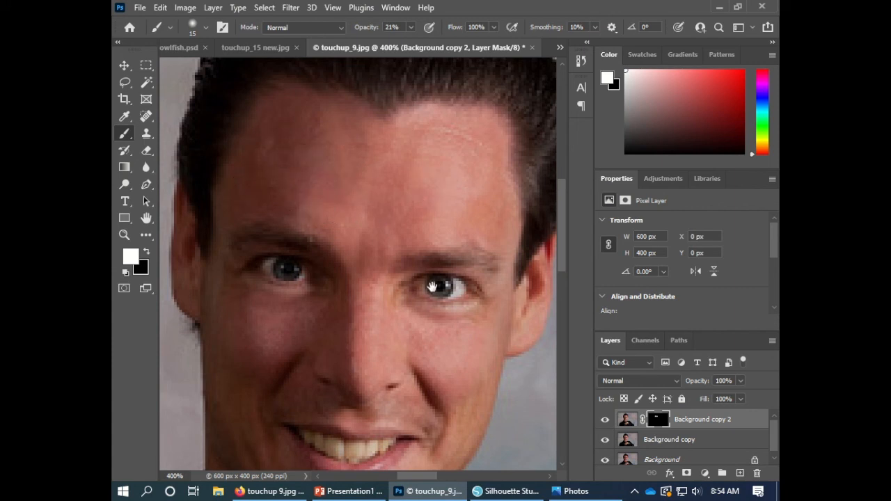
{"action": "left_click_drag", "start_coordinate": [432, 286], "coordinate": [363, 183]}
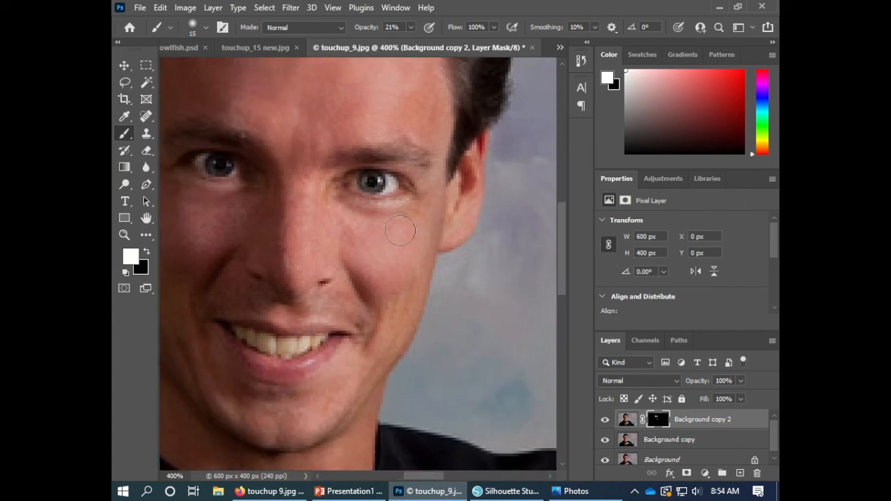
{"action": "key", "text": "space"}
{"action": "left_click_drag", "start_coordinate": [321, 208], "coordinate": [352, 211]}
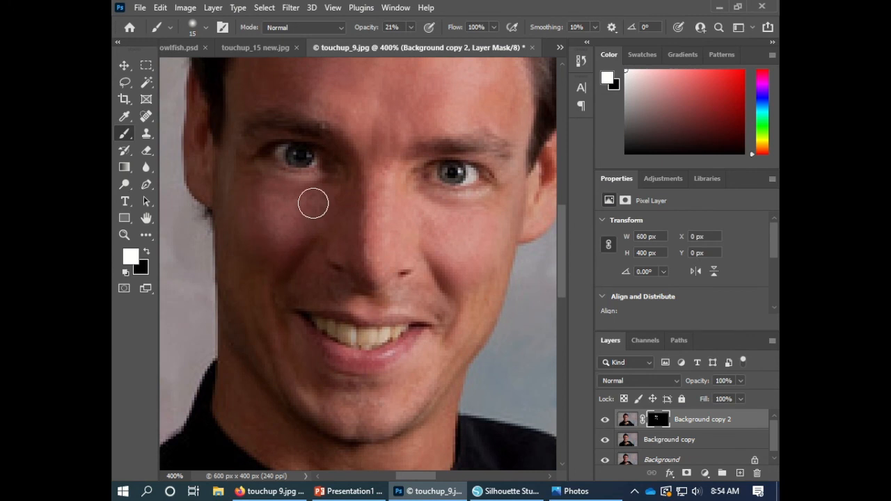
{"action": "scroll", "coordinate": [254, 250], "scroll_direction": "down", "scroll_amount": 2}
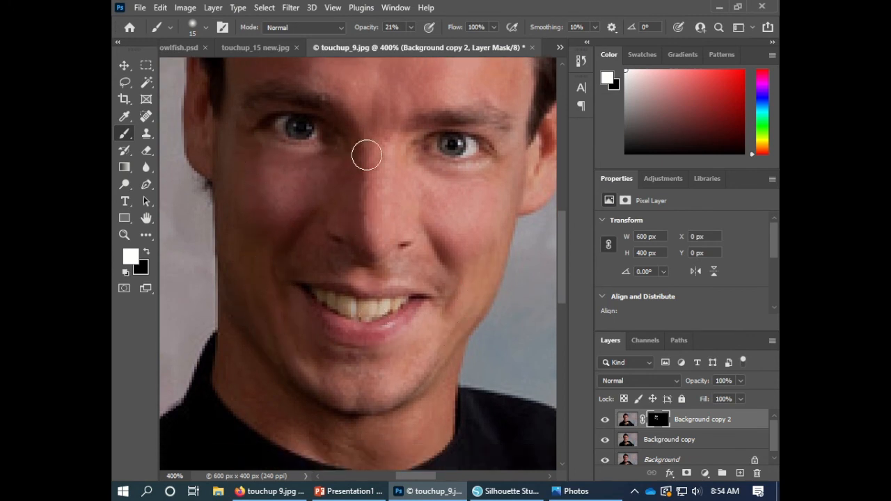
{"action": "left_click_drag", "start_coordinate": [379, 149], "coordinate": [380, 258]}
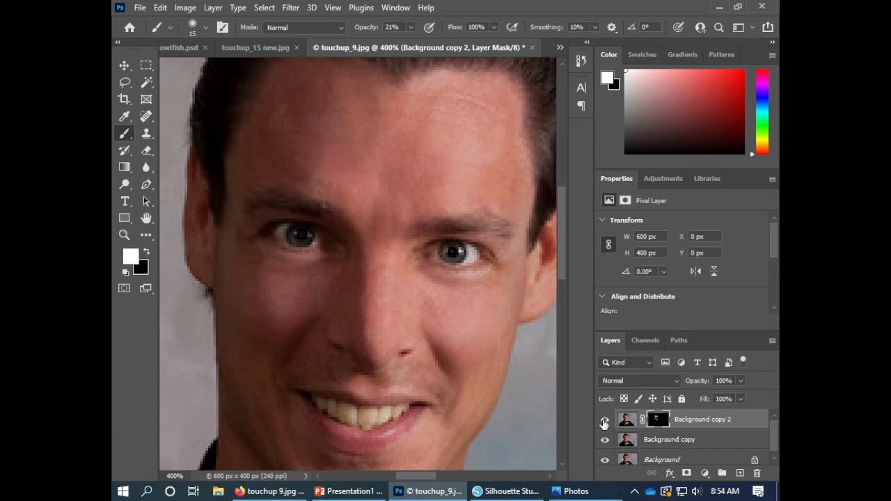
{"action": "scroll", "coordinate": [436, 356], "scroll_direction": "down", "scroll_amount": 2}
{"action": "scroll", "coordinate": [400, 313], "scroll_direction": "up", "scroll_amount": 1}
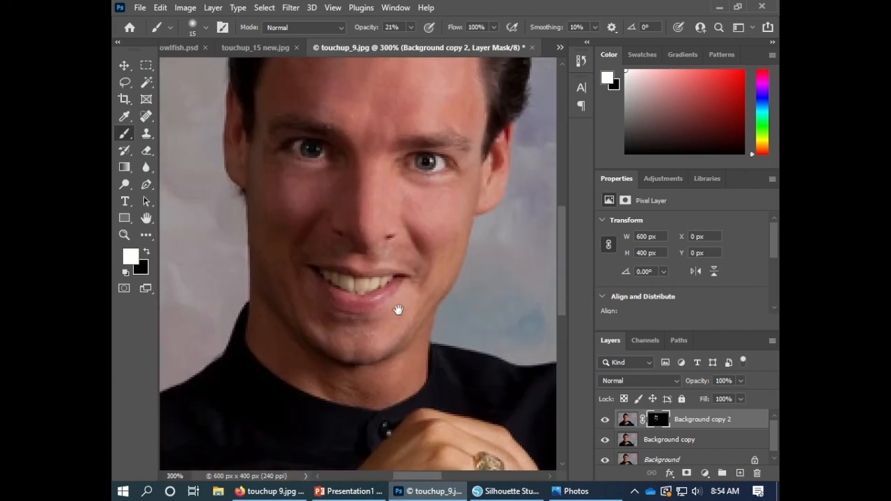
{"action": "key", "text": "ctrl+plus"}
{"action": "left_click_drag", "start_coordinate": [404, 403], "coordinate": [405, 328]}
{"action": "scroll", "coordinate": [376, 369], "scroll_direction": "down", "scroll_amount": 2}
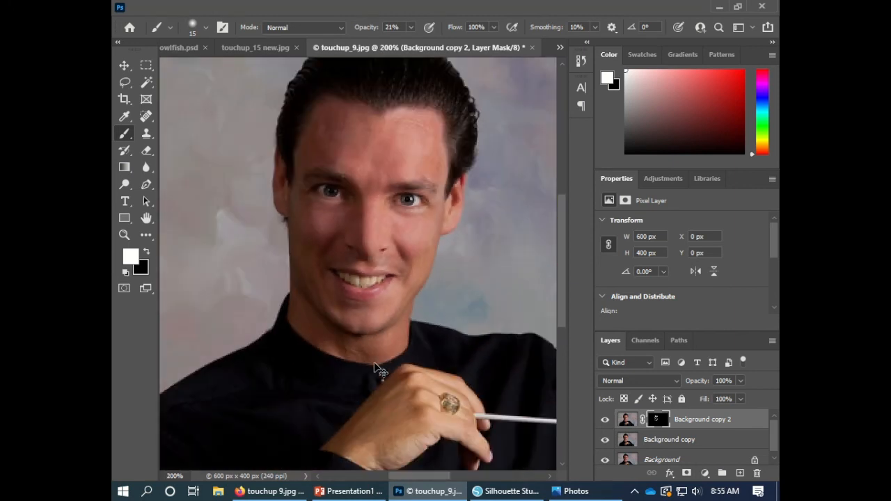
Step: Compare the retouched portrait with the original by toggling the visibility of Background copy and Background copy 2
{"action": "left_click", "coordinate": [604, 440]}
{"action": "left_click", "coordinate": [605, 419]}
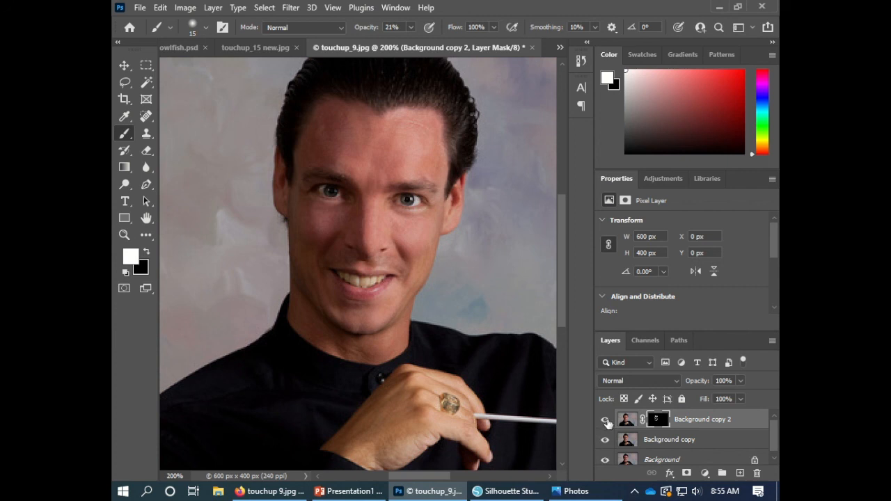
{"action": "left_click", "coordinate": [610, 443]}
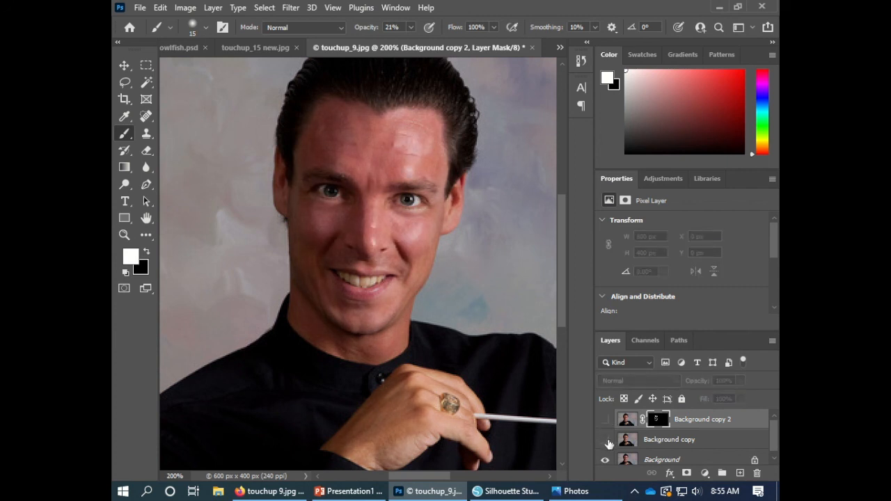
{"action": "left_click", "coordinate": [604, 419]}
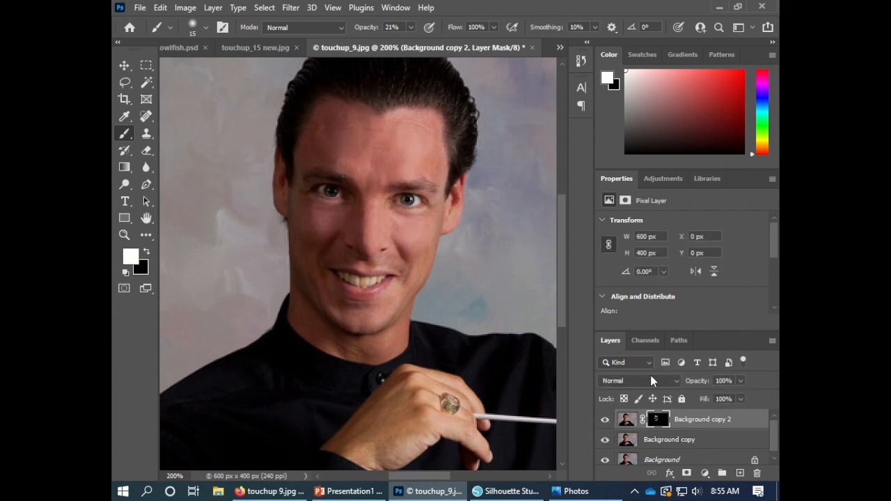